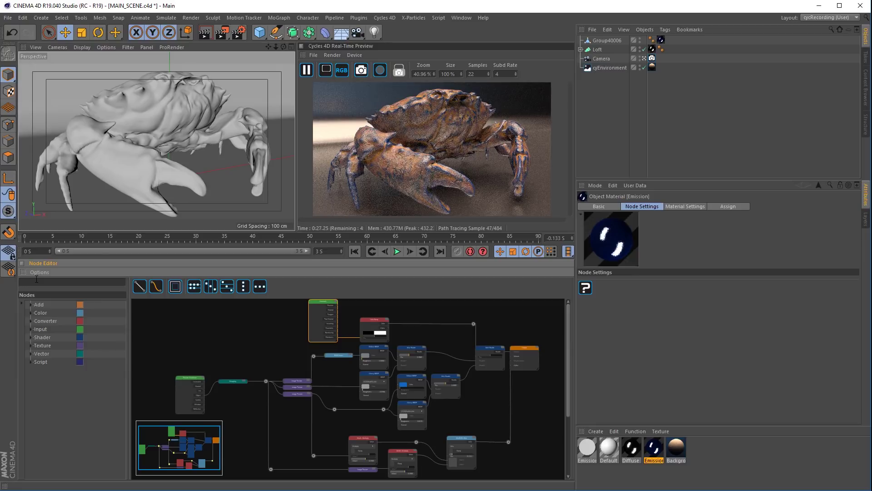
- Filter the node list by "mix" and by "add", and clear the filter to restore the full list
text(mix)
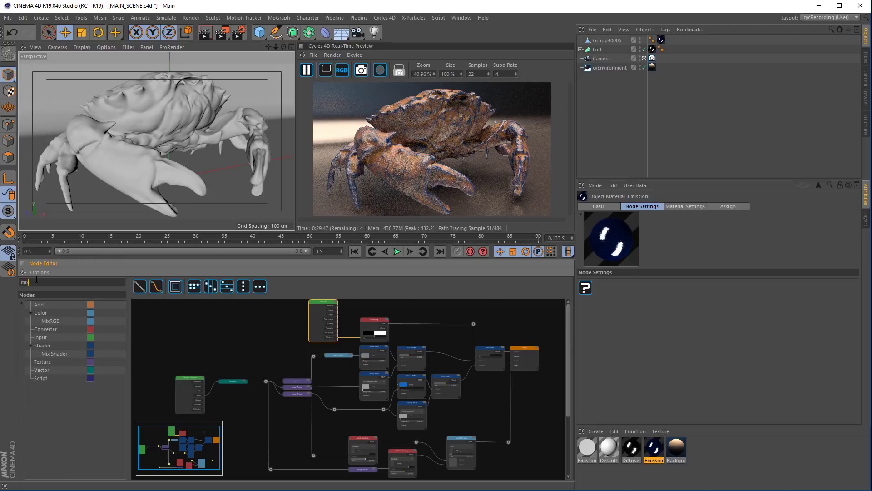
key(BackSpace)
key(BackSpace)
key(BackSpace)
text(add)
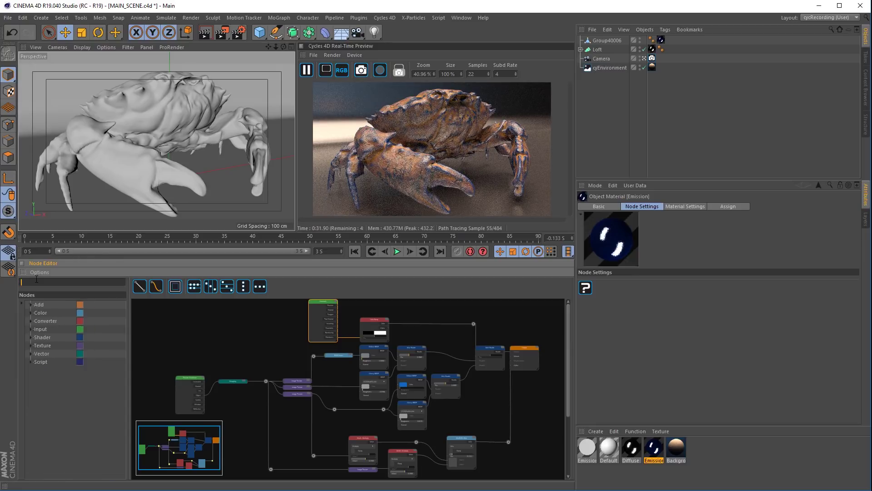
key(BackSpace)
key(BackSpace)
key(BackSpace)
- Switch the node connections to straight lines and back to curves
click(162, 288)
click(141, 289)
click(156, 286)
- Navigate the zoomed node graph with the overview map, and toggle the map off and on
scroll(269, 424, up, 5)
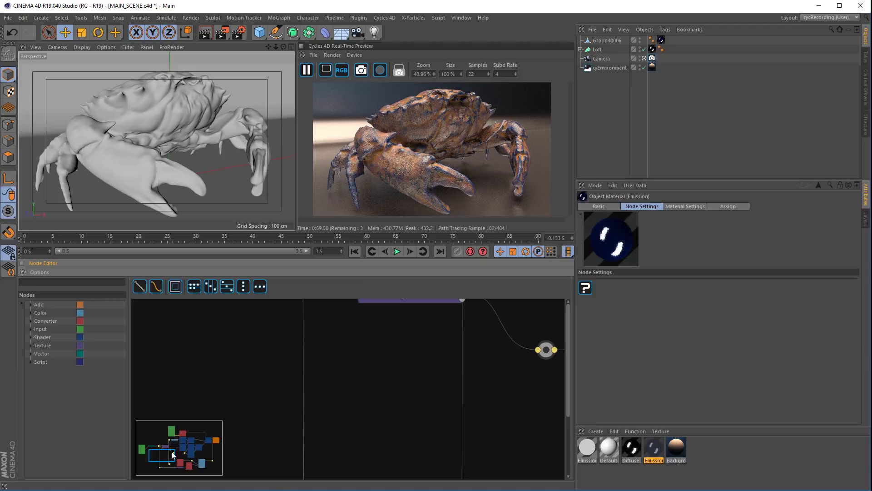
drag(152, 456, 172, 446)
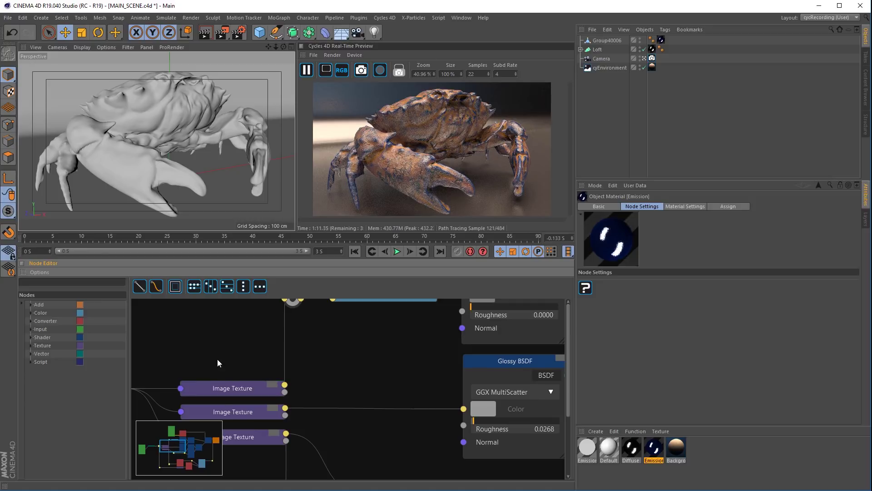
scroll(214, 357, down, 6)
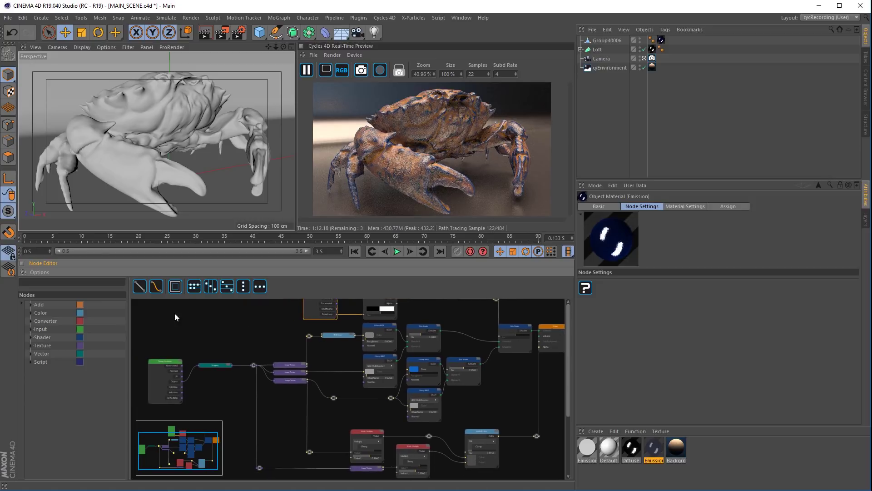
click(176, 288)
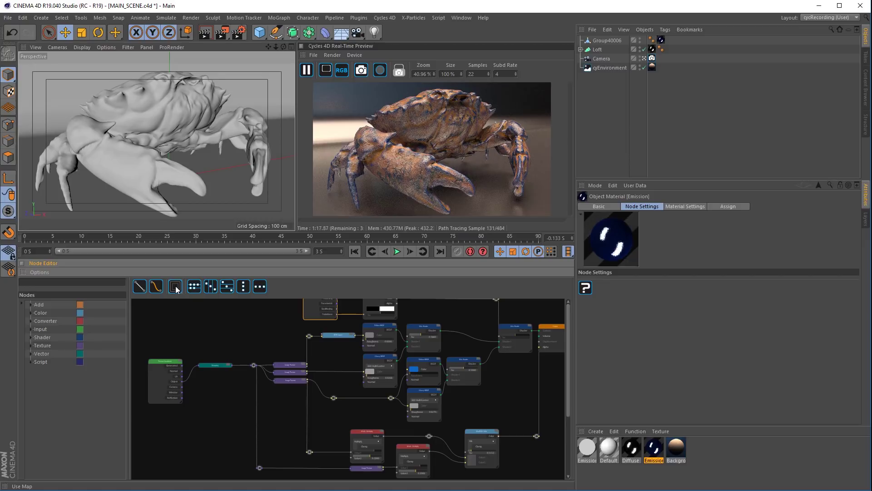
click(177, 288)
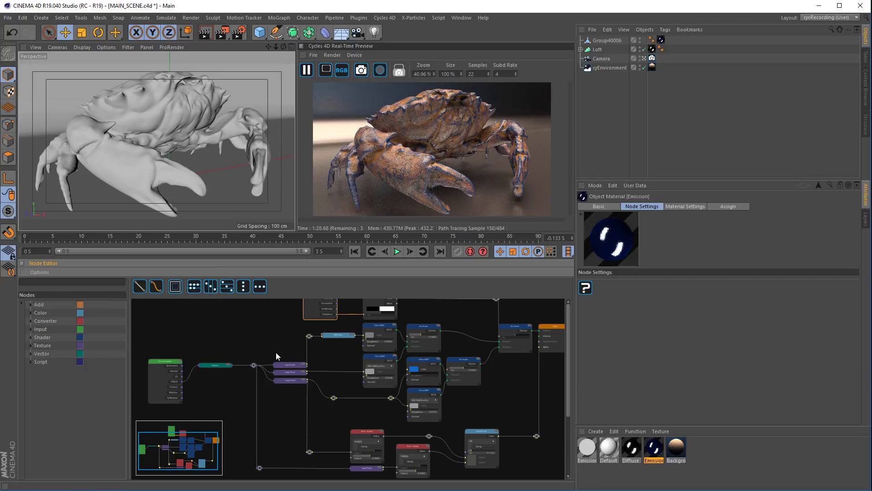
- Preview the Geometry node's Pointiness output in the real-time render
alt+right_drag(317, 326, 337, 320)
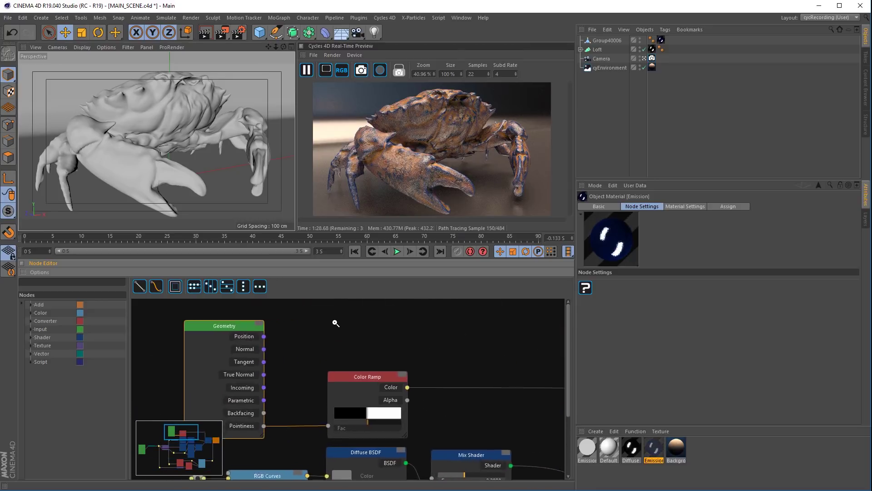
alt+middle_drag(323, 337, 399, 331)
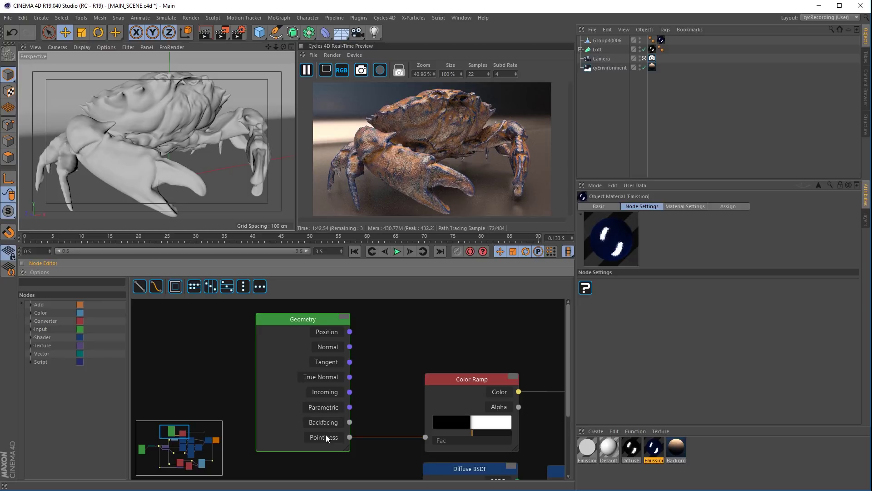
click(305, 318)
click(340, 465)
click(326, 437)
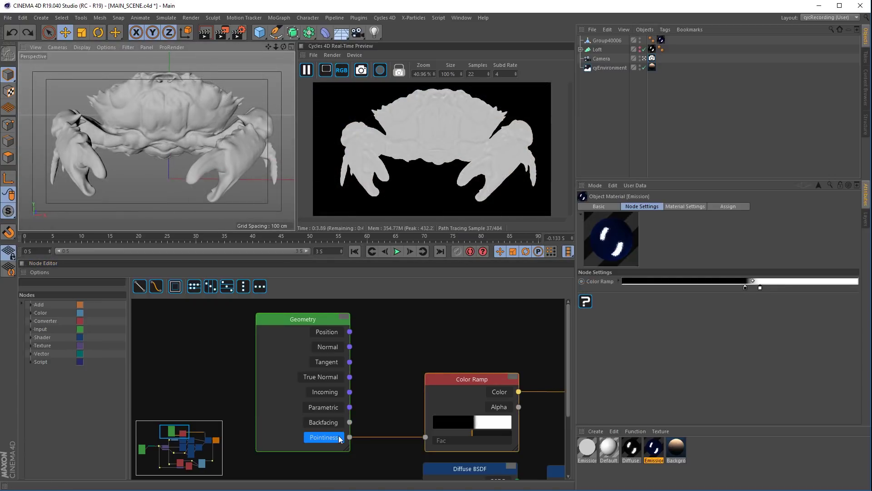
- Preview the Color Ramp's Color output, shift its black and white knots toward the dark end, and orbit to check the crab
click(499, 391)
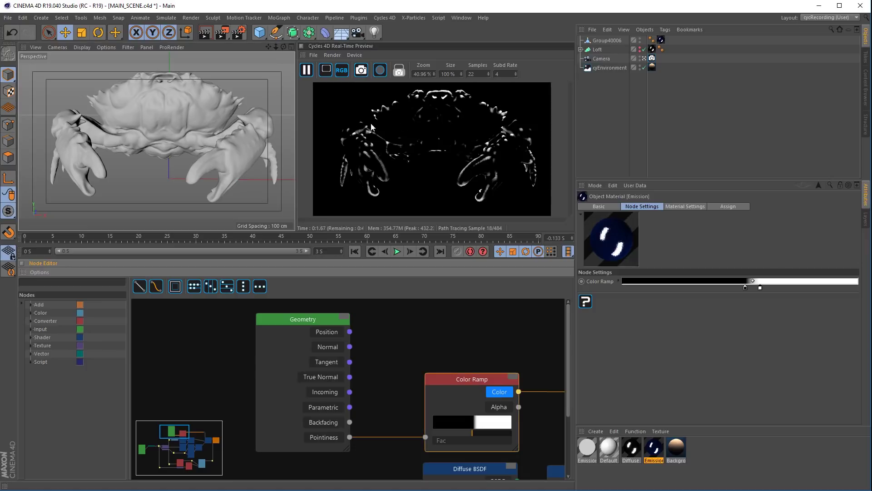
drag(744, 290, 737, 287)
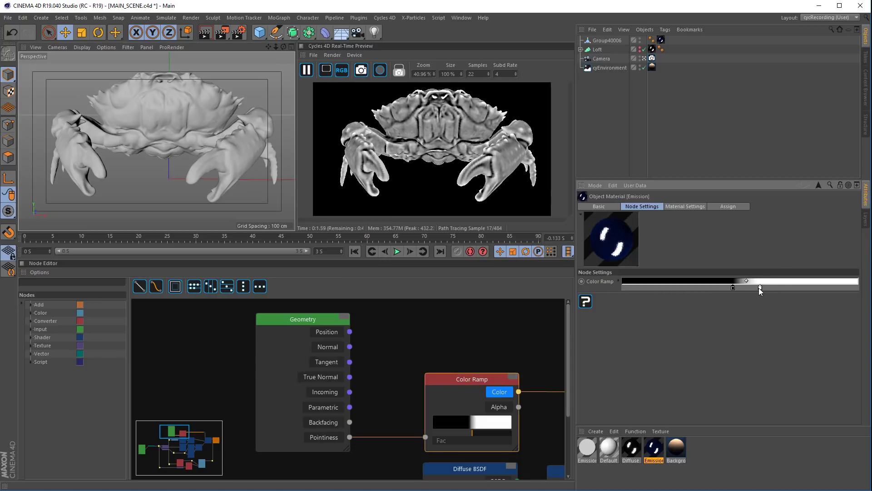
drag(760, 288, 750, 288)
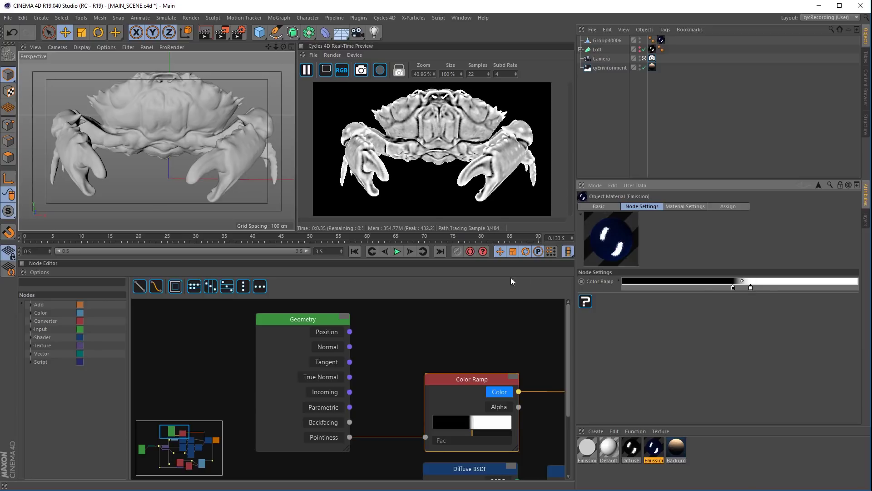
alt+drag(159, 163, 181, 141)
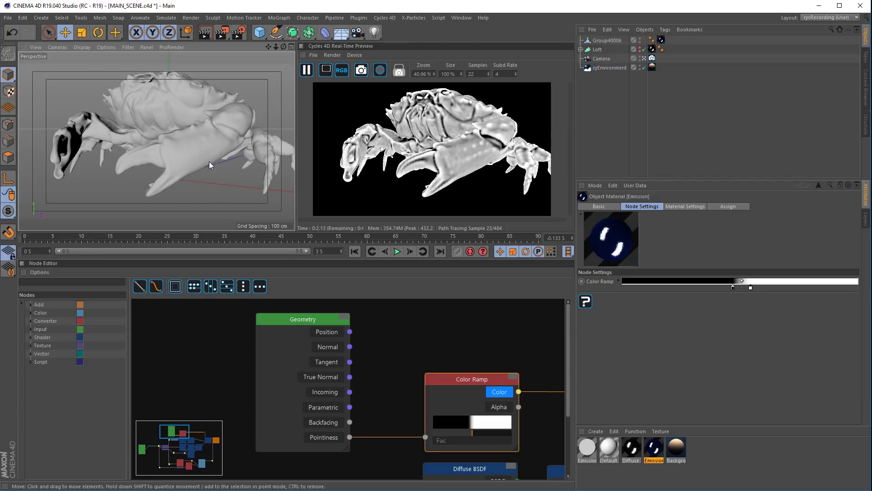
alt+drag(209, 162, 236, 196)
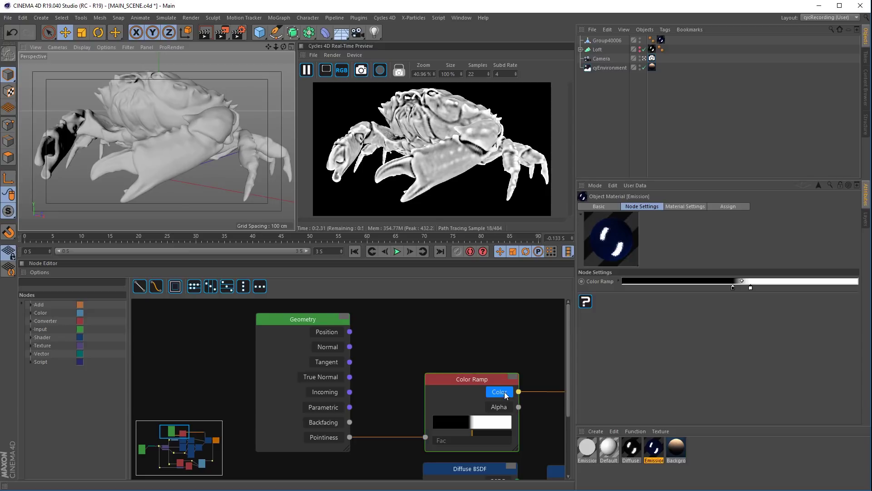
- Preview the Geometry node's Incoming, Position and Normal outputs in the real-time render
middle_drag(438, 336, 331, 306)
middle_drag(459, 380, 533, 370)
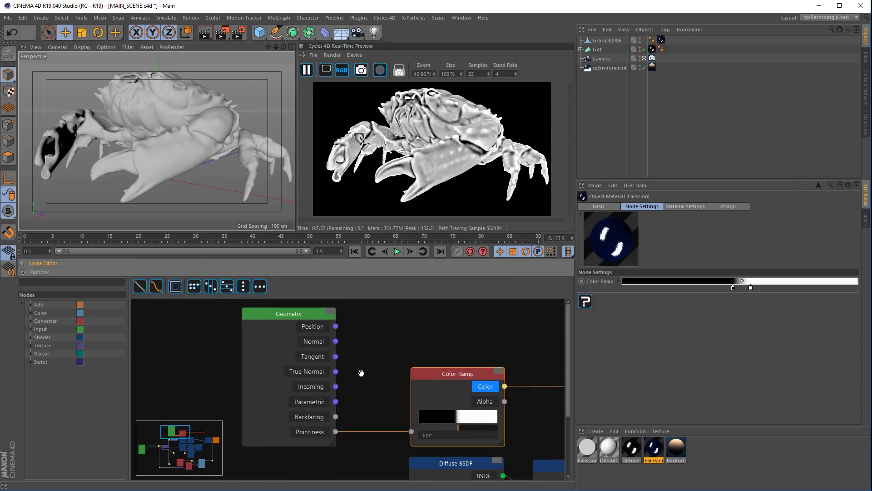
middle_drag(297, 375, 323, 414)
click(315, 388)
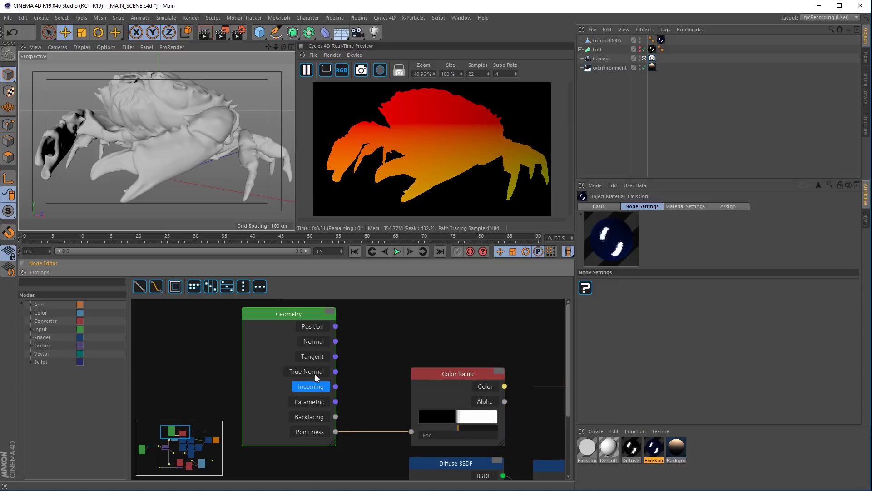
click(313, 326)
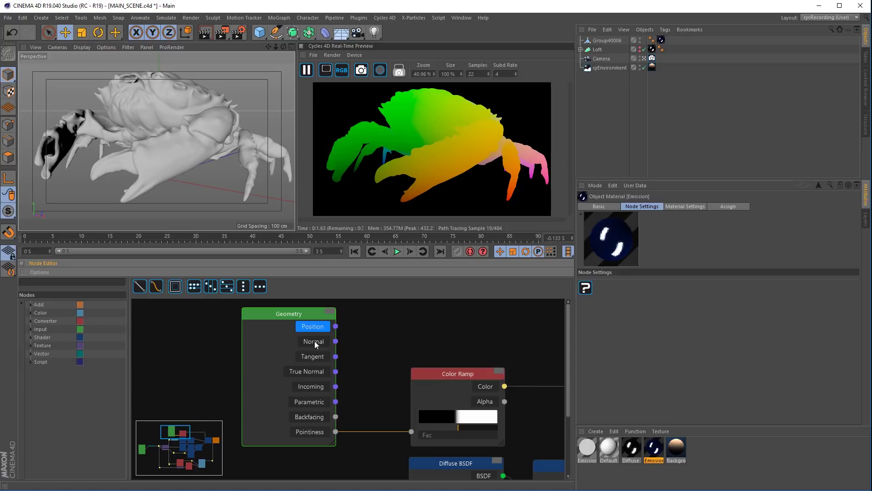
click(314, 342)
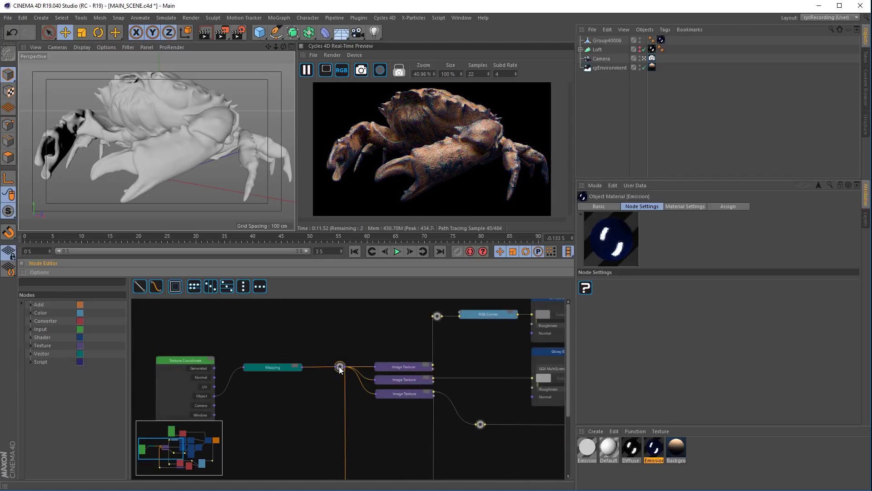
- Insert a reroute point on the wire from the third Image Texture to the lower Multiply branch, and place it beside the existing reroute
middle_drag(334, 368, 332, 326)
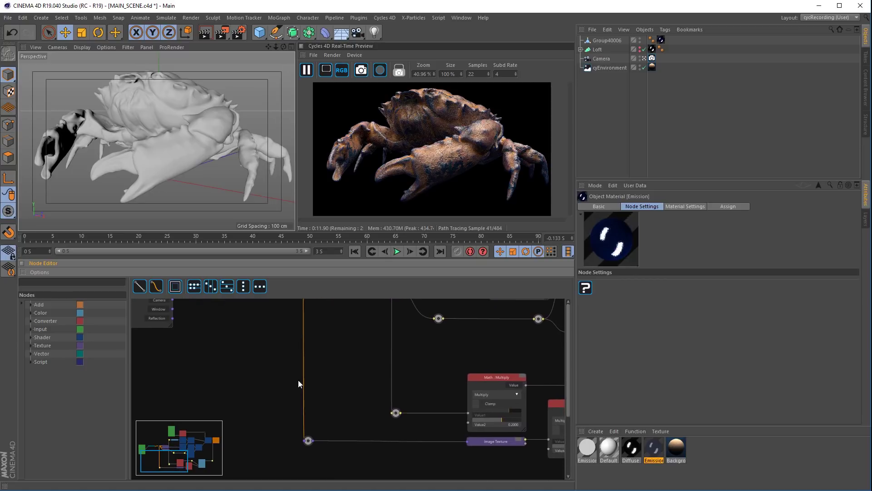
middle_drag(460, 457, 349, 490)
middle_drag(397, 370, 367, 393)
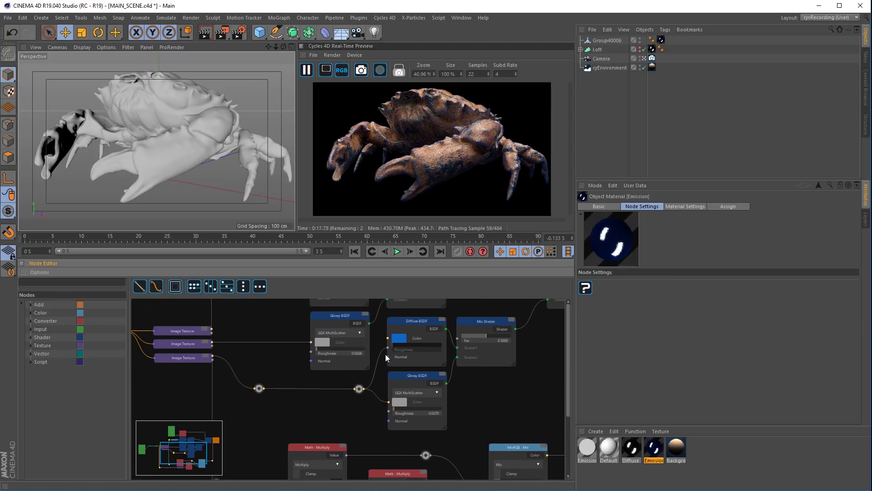
middle_drag(277, 408, 409, 391)
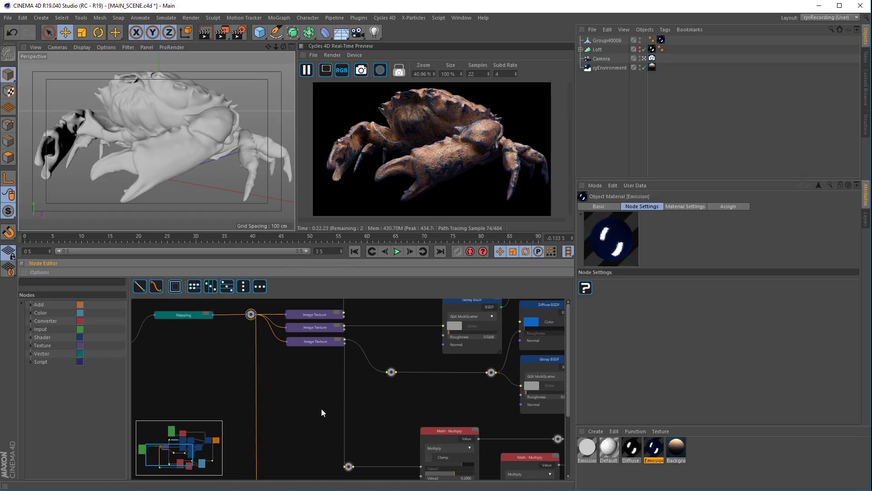
drag(304, 408, 387, 406)
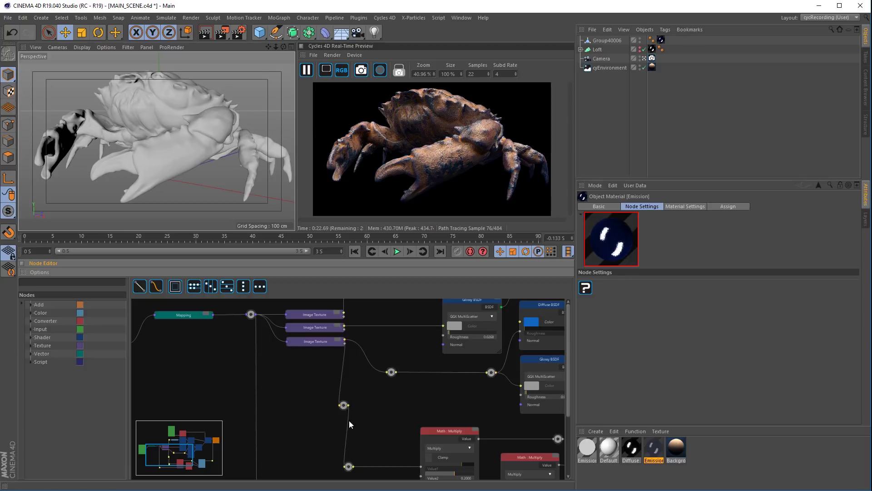
click(343, 405)
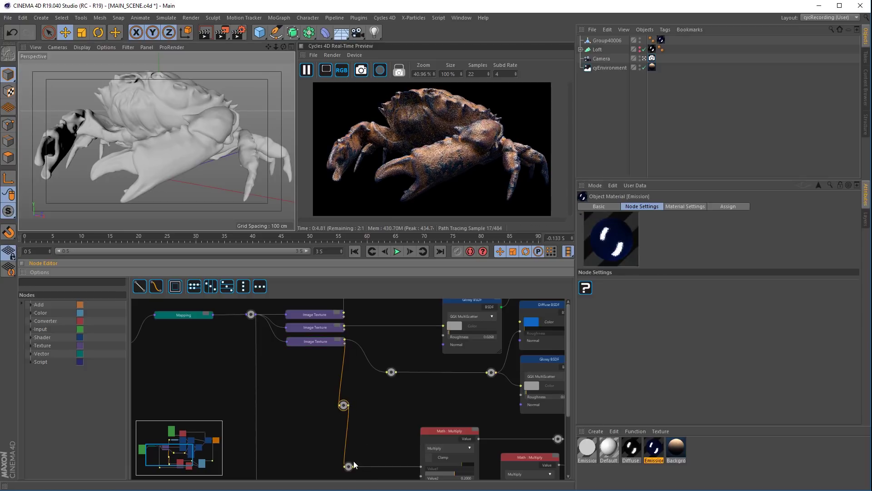
drag(343, 404, 305, 467)
- Enclose the three stacked Image Texture nodes in a frame
drag(322, 320, 388, 414)
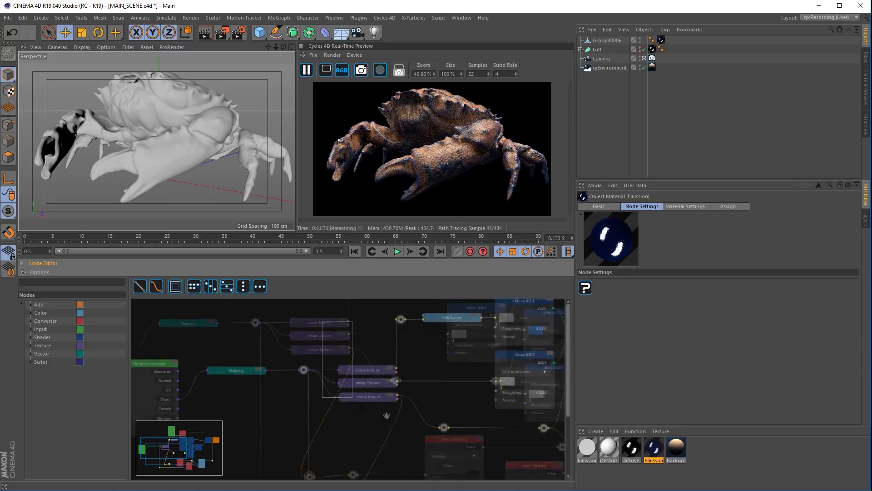
drag(387, 414, 415, 427)
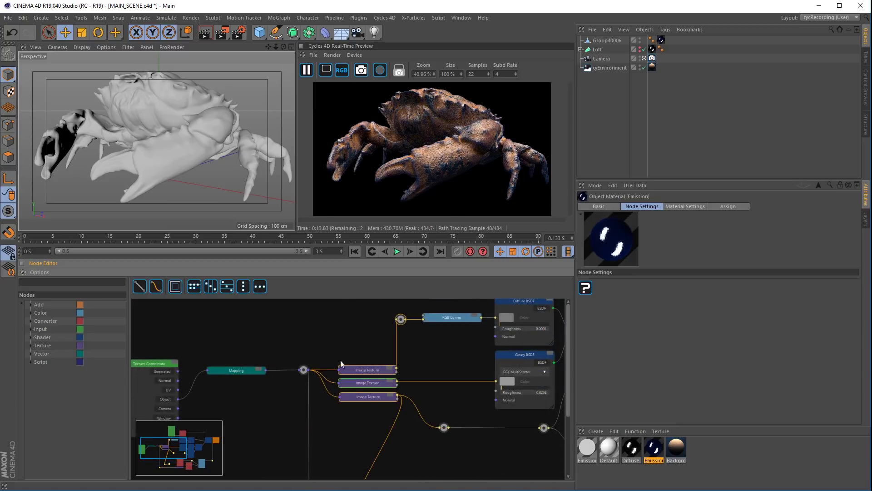
drag(325, 345, 406, 415)
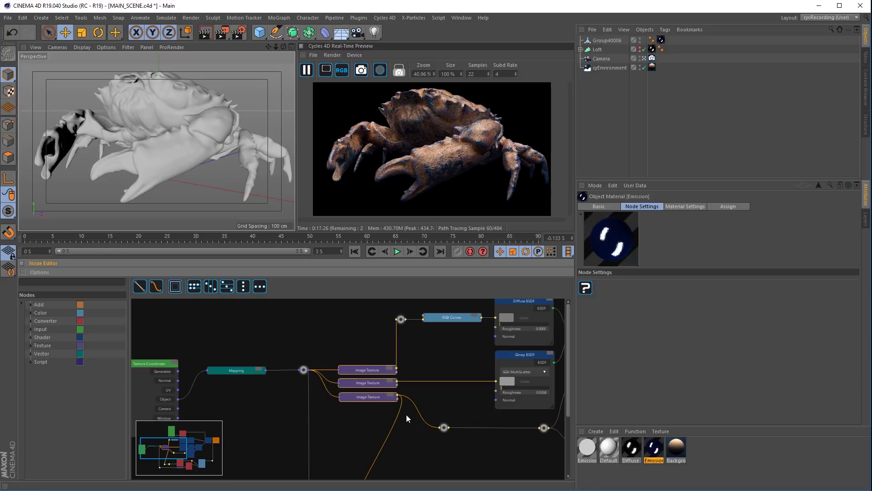
right_click(374, 370)
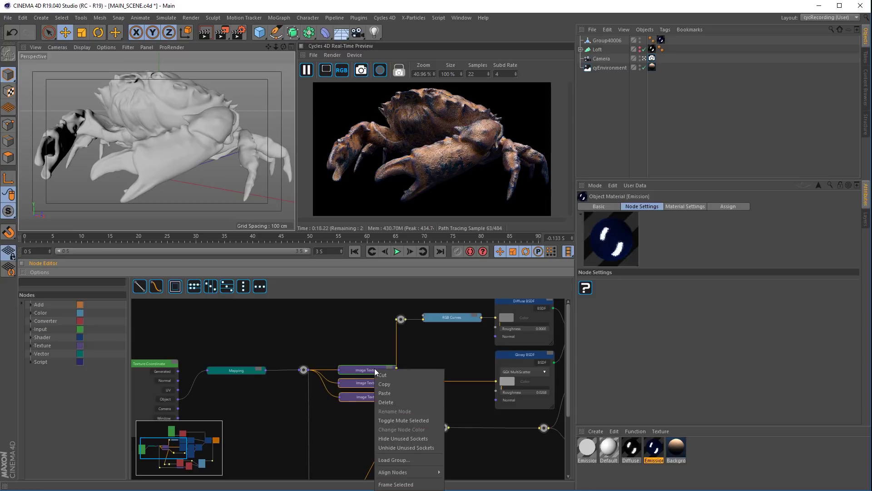
click(400, 484)
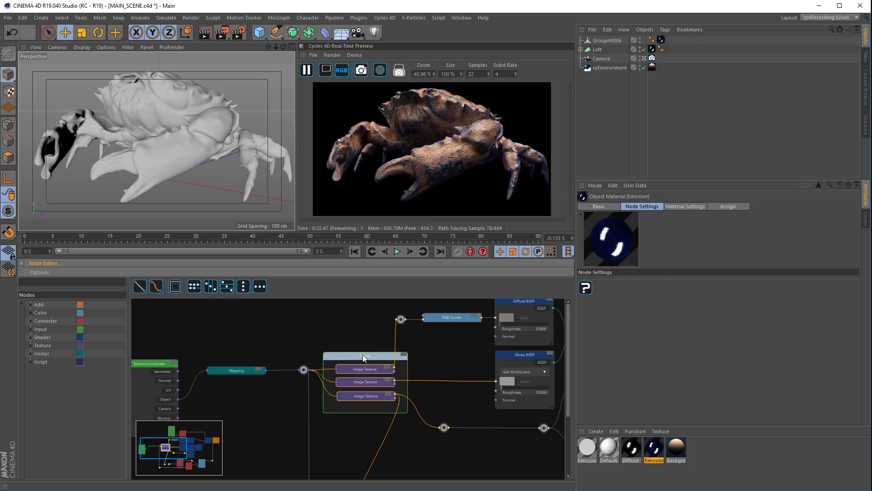
- Reposition the frame with its nodes, and move the lowest Image Texture node further down inside it
mouse_move(363, 356)
mouse_down()
mouse_move(365, 339)
mouse_move(366, 347)
mouse_up()
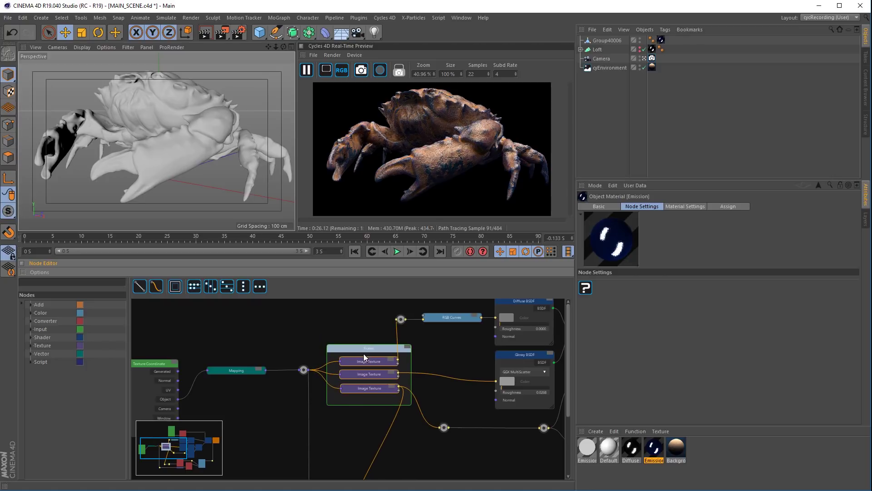
click(380, 365)
click(369, 407)
drag(367, 391, 370, 412)
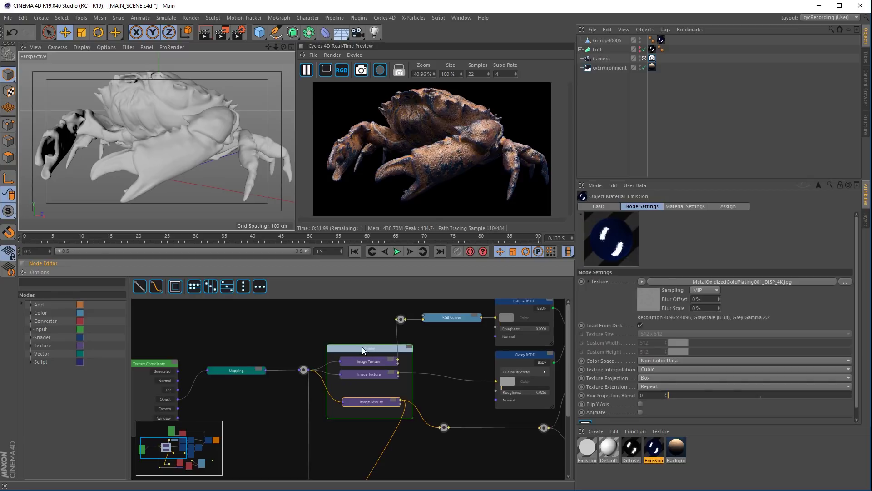
drag(363, 349, 364, 352)
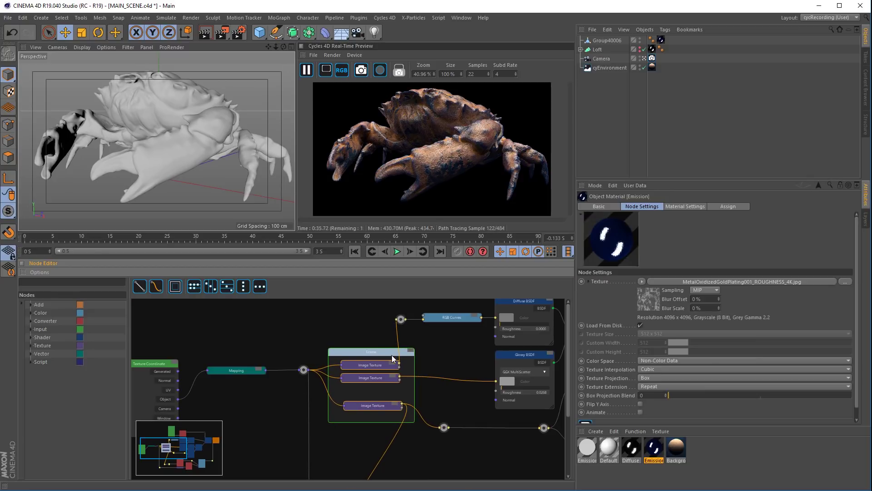
click(371, 351)
- Hide the Group40006 object in both the viewport and the render
alt+middle_drag(443, 348, 342, 353)
alt+right_drag(379, 351, 374, 366)
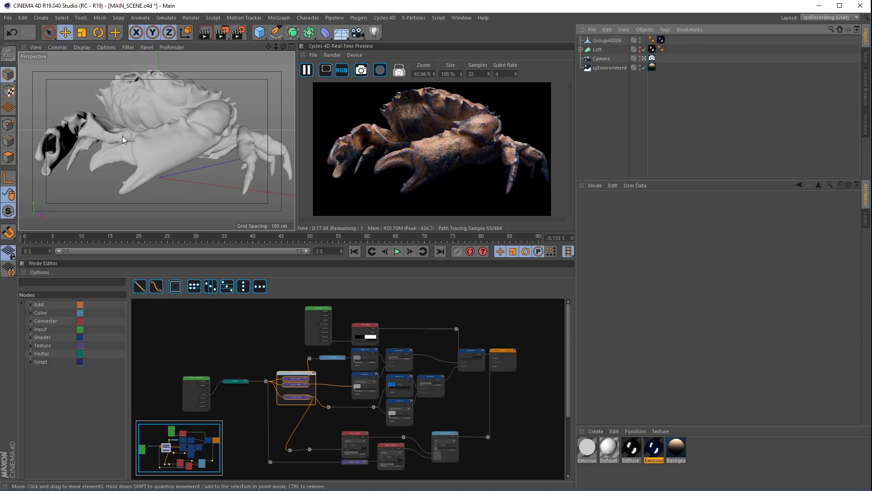
click(640, 42)
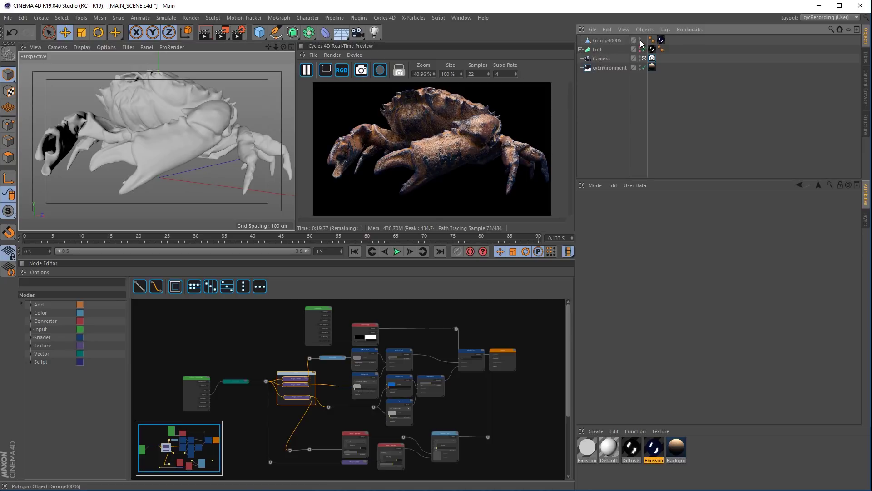
click(640, 38)
click(639, 38)
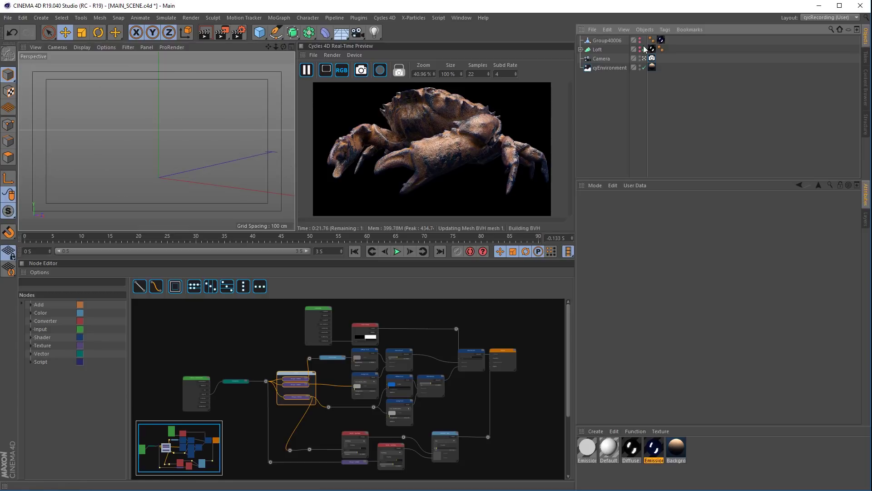
- Add a sphere to the scene and convert it to an editable object in polygon mode
click(639, 41)
drag(262, 35, 441, 64)
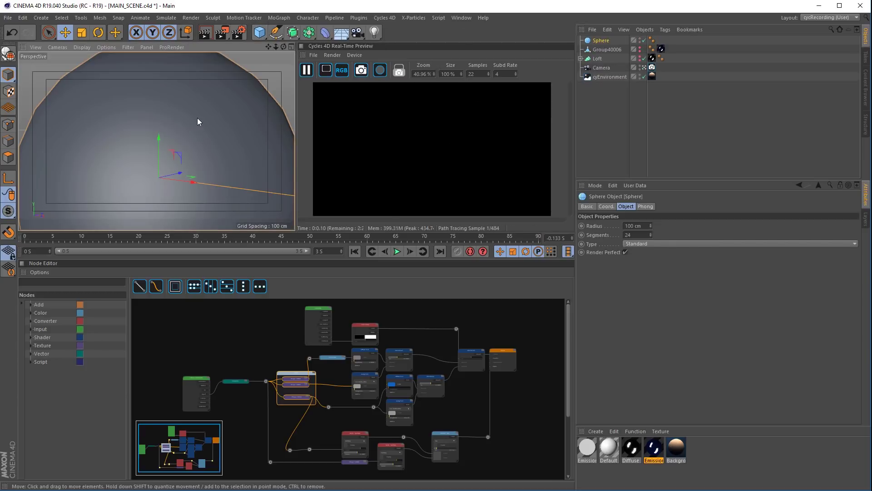
scroll(197, 118, down, 5)
alt+middle_drag(189, 128, 166, 119)
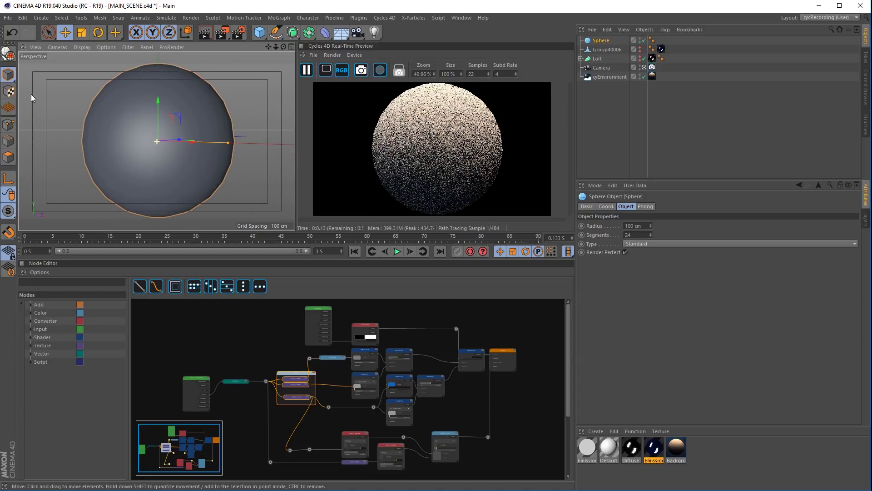
click(8, 53)
click(8, 157)
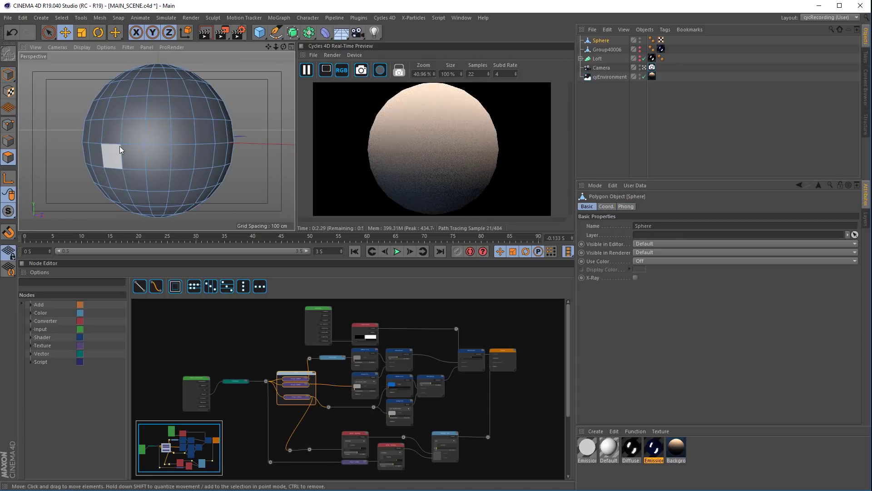
- Loop-select the two polygon bands around the sphere's middle and store them as a polygon selection
right_click(162, 140)
click(194, 133)
click(143, 138)
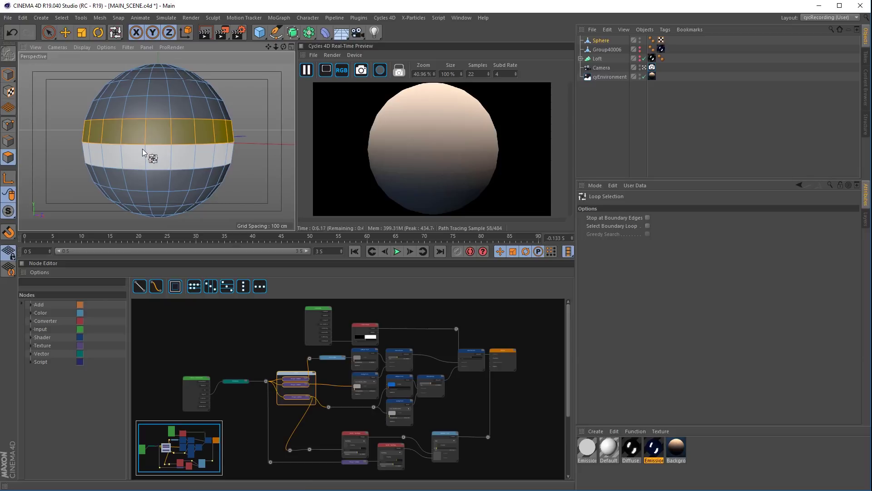
click(59, 18)
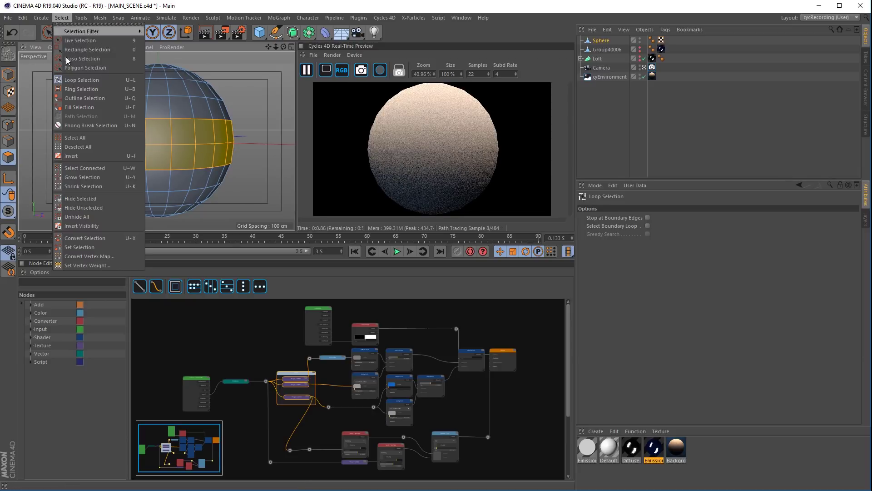
click(88, 247)
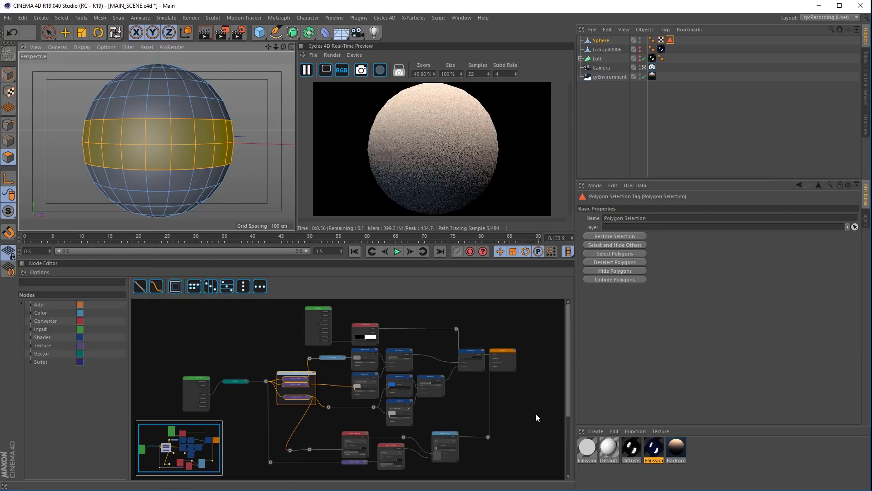
- Create an Attribute node in empty space beside the Emission material's nodes from the sphere's polygon selection tag
middle_drag(527, 426, 268, 432)
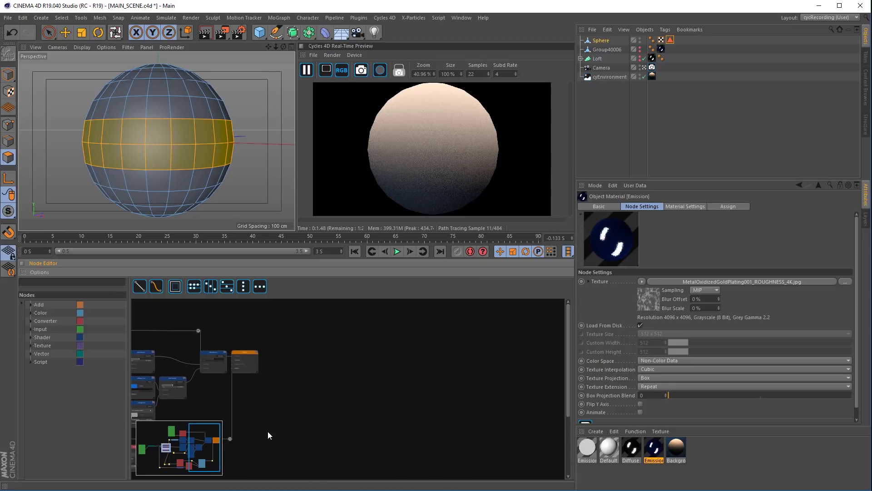
click(671, 40)
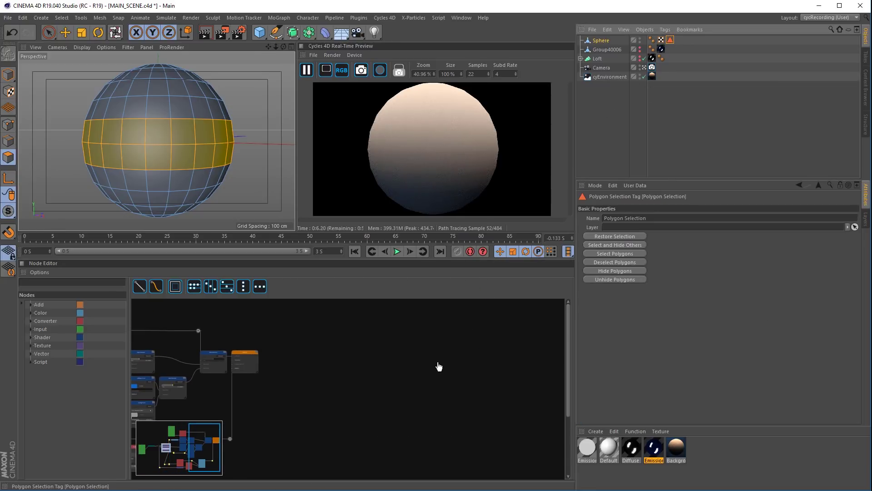
drag(438, 366, 392, 355)
scroll(430, 387, up, 6)
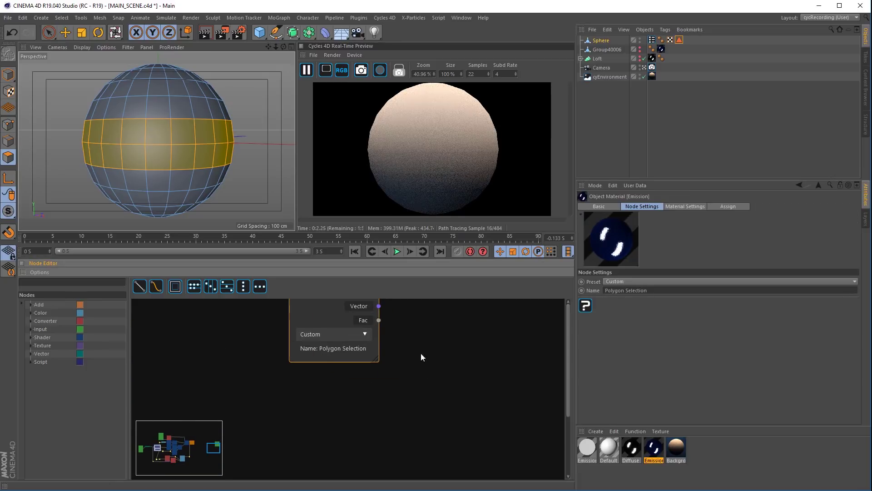
middle_drag(420, 356, 444, 429)
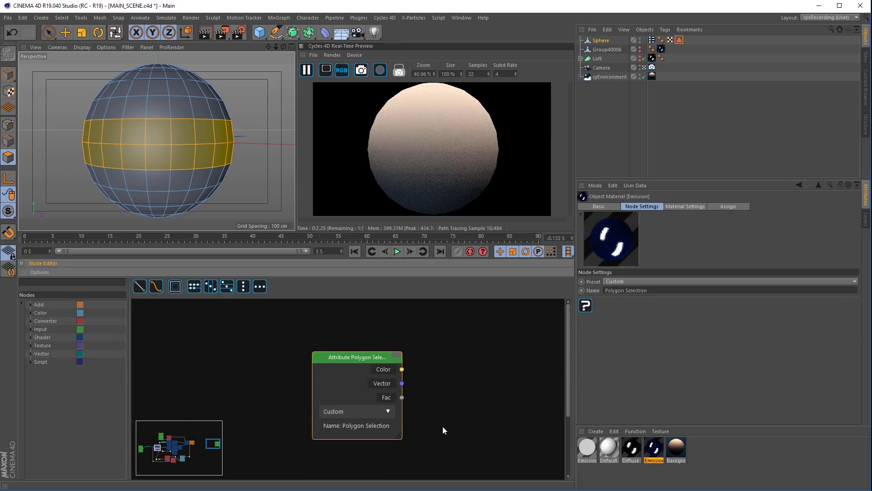
- Inspect the Polygon Selection entry in the sphere's Cycles 4D Attribute tag
click(652, 40)
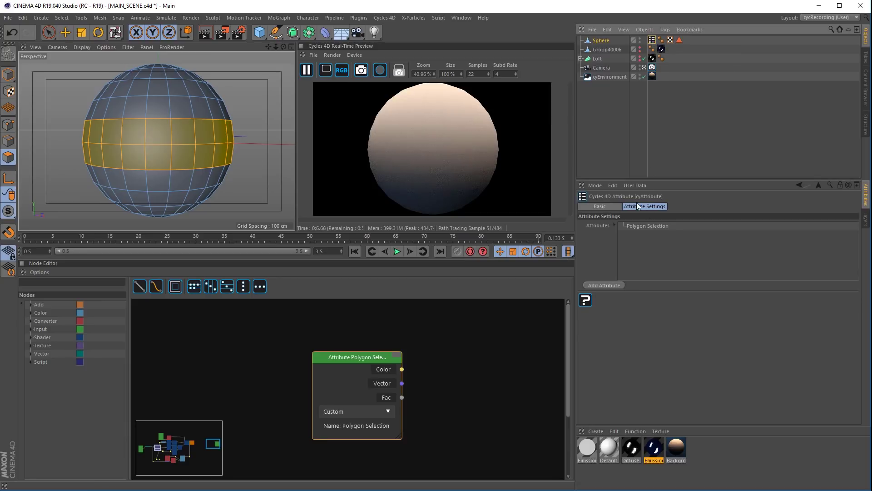
click(652, 226)
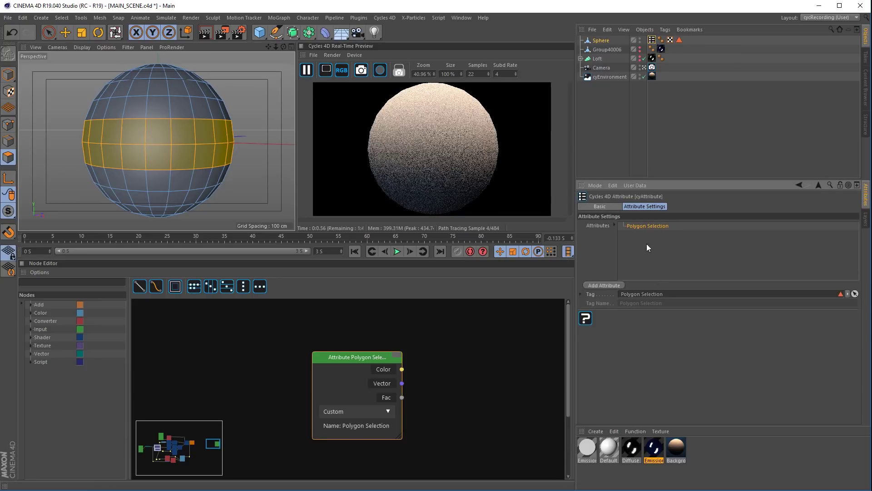
click(414, 412)
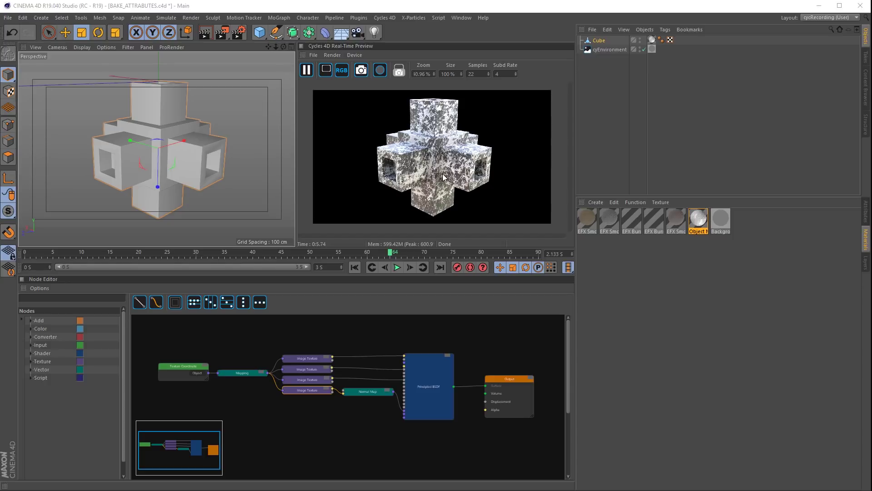
- Open the Cycles 4D Bake dialog for the cube and review its bake type, save format and size options
click(385, 17)
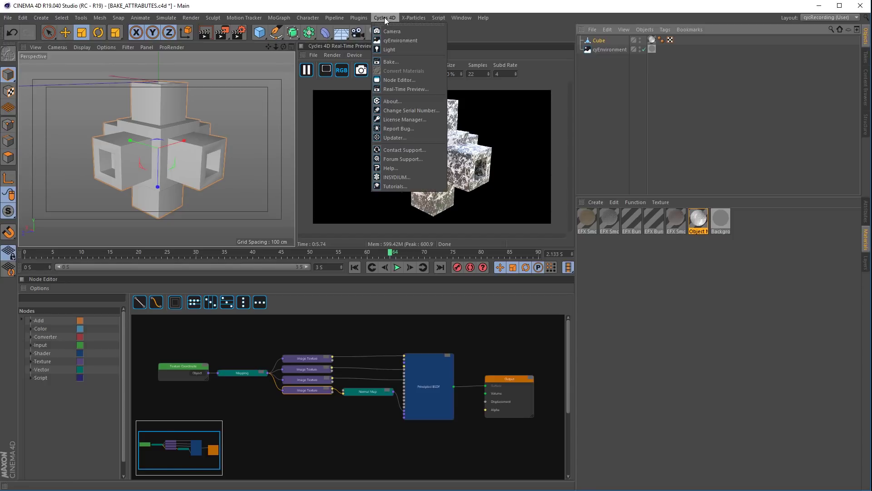
click(390, 62)
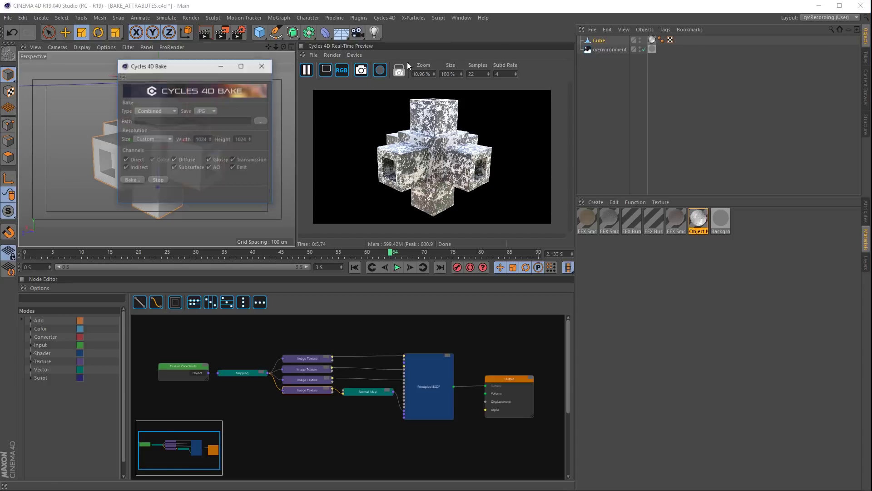
click(156, 113)
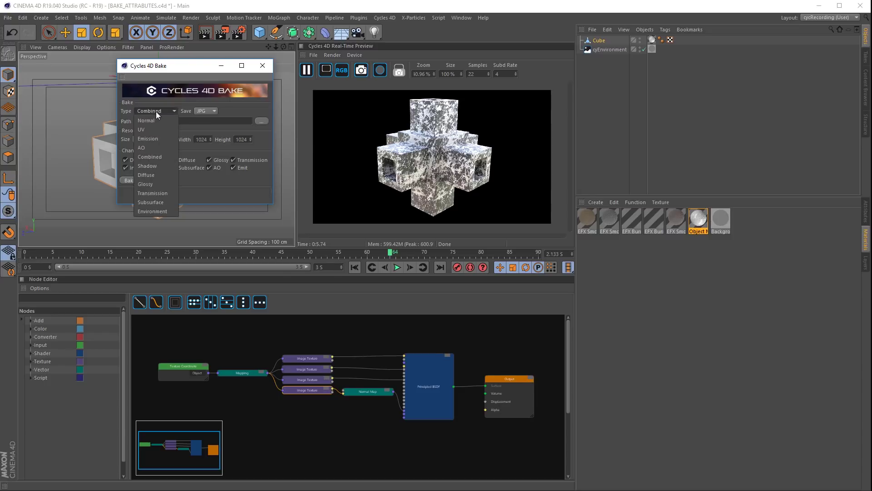
click(149, 109)
click(206, 111)
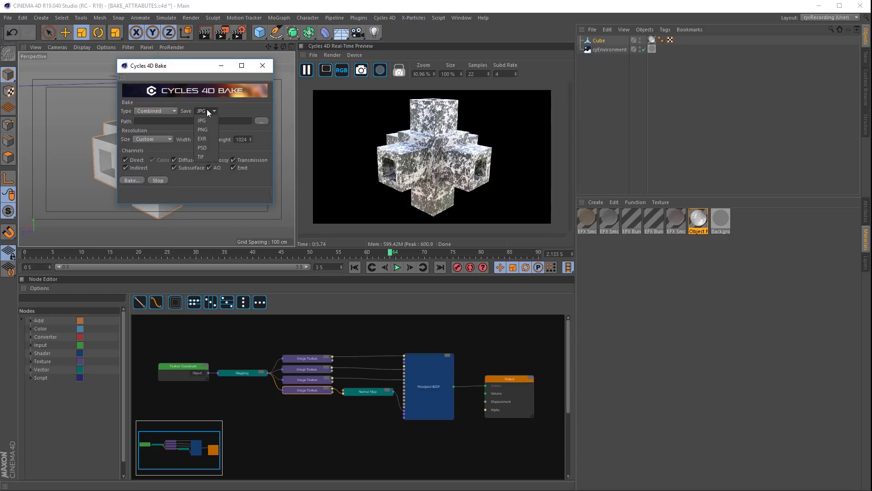
click(208, 110)
click(150, 139)
click(152, 137)
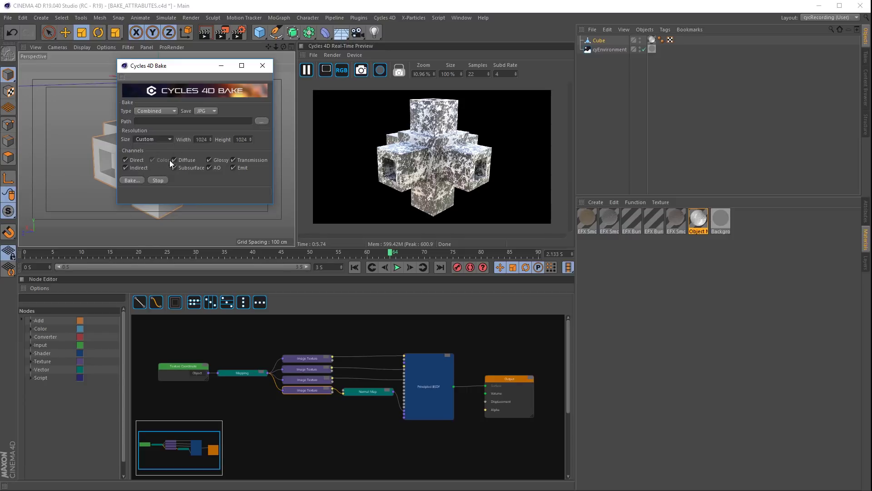
- Bake the cube's Combined texture at 1024 x 1024 and examine the whole image in the Picture Viewer
click(133, 180)
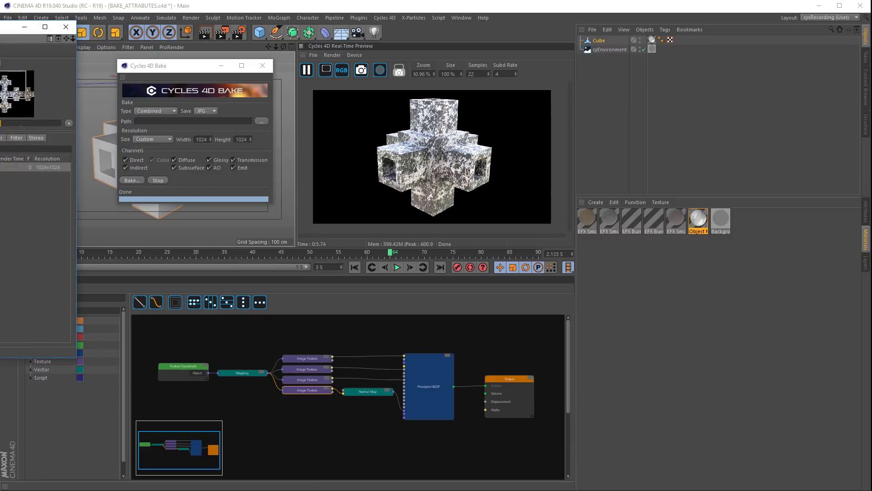
drag(0, 27, 423, 33)
scroll(267, 226, down, 1)
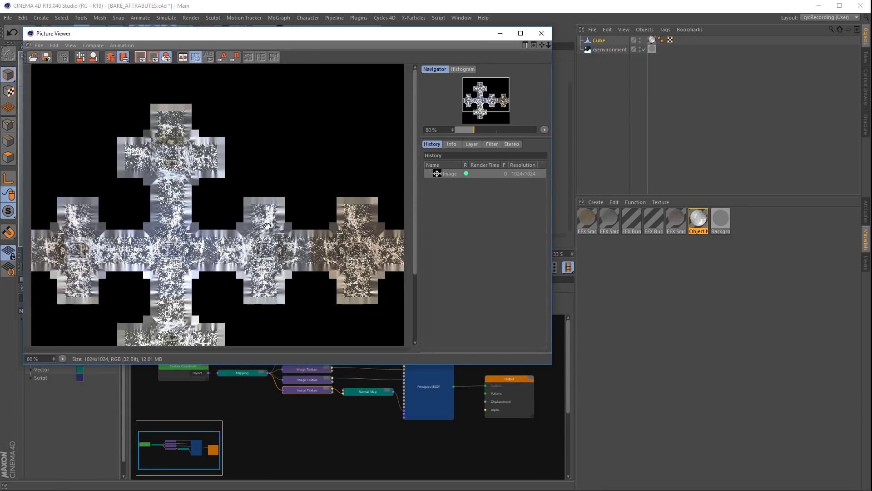
scroll(267, 226, down, 4)
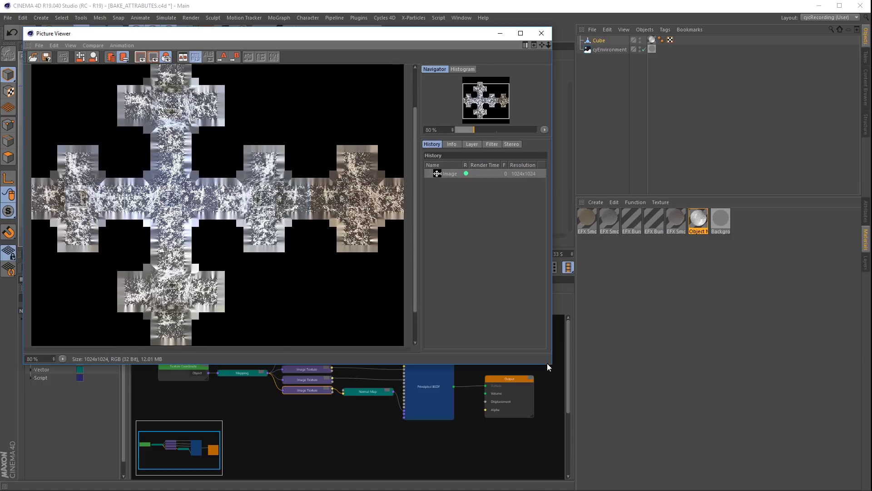
drag(550, 364, 603, 467)
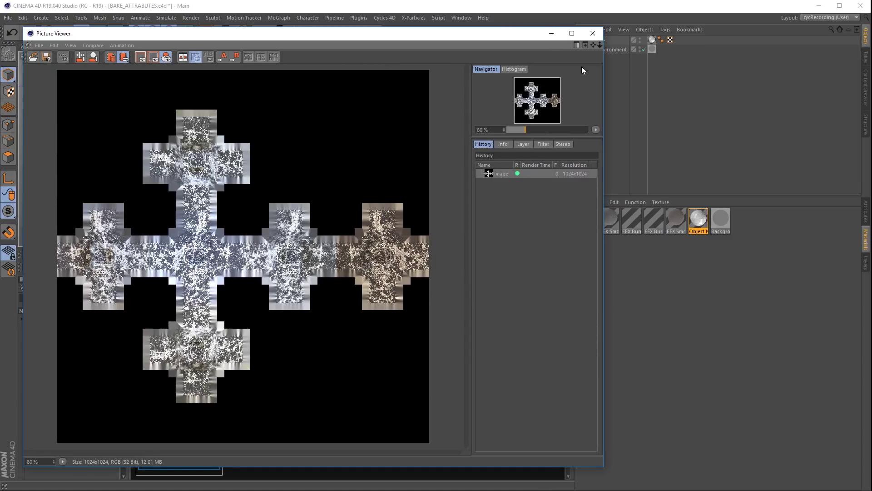
click(593, 34)
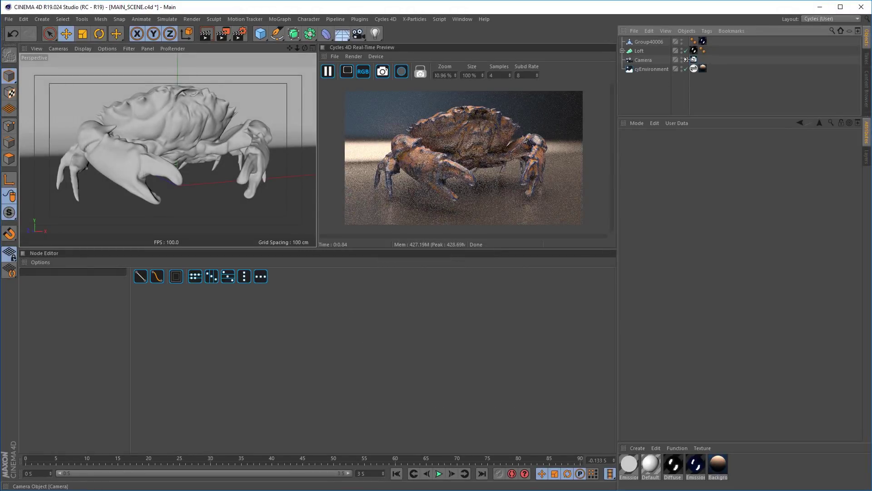
- Show the Post Effects settings of the Cycles 4D tag on the crab scene's camera
click(692, 59)
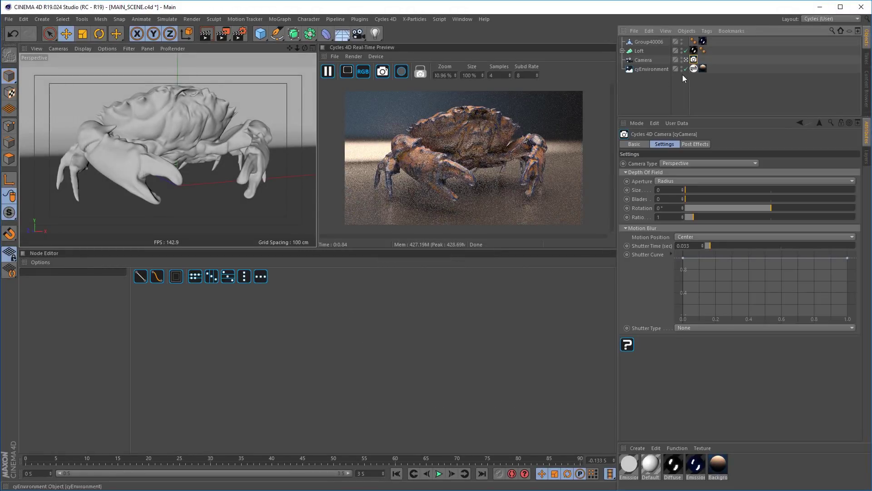
click(695, 144)
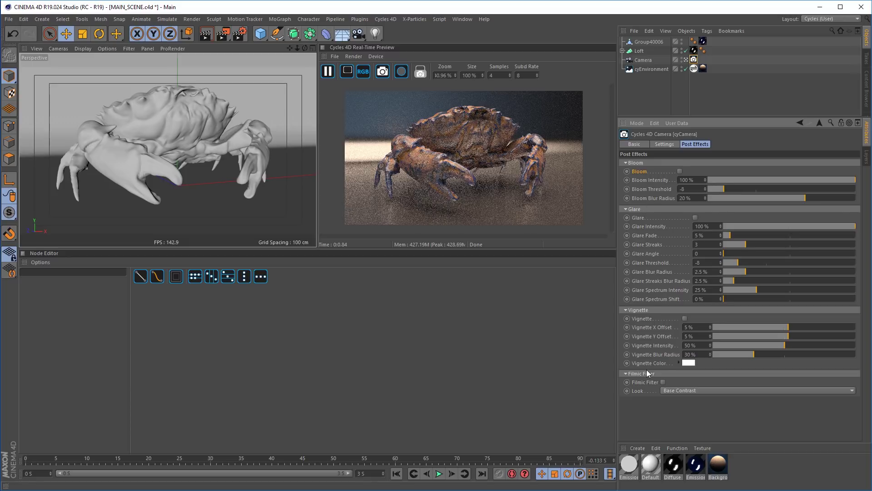
- Add a torus to the crab scene and scale it to a thin ring that encircles the crab
click(260, 34)
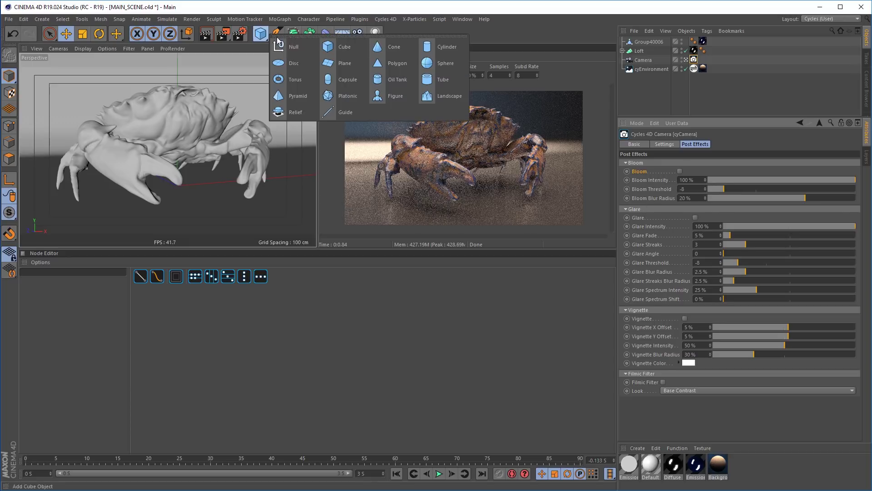
click(282, 79)
key(t)
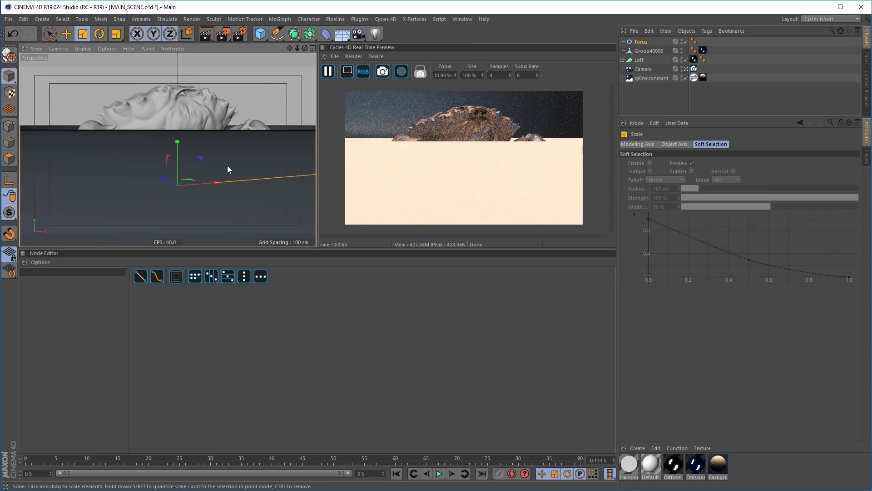
drag(228, 169, 59, 226)
- Raise the torus around the crab's body and apply the Emission material to it
key(e)
drag(177, 141, 177, 138)
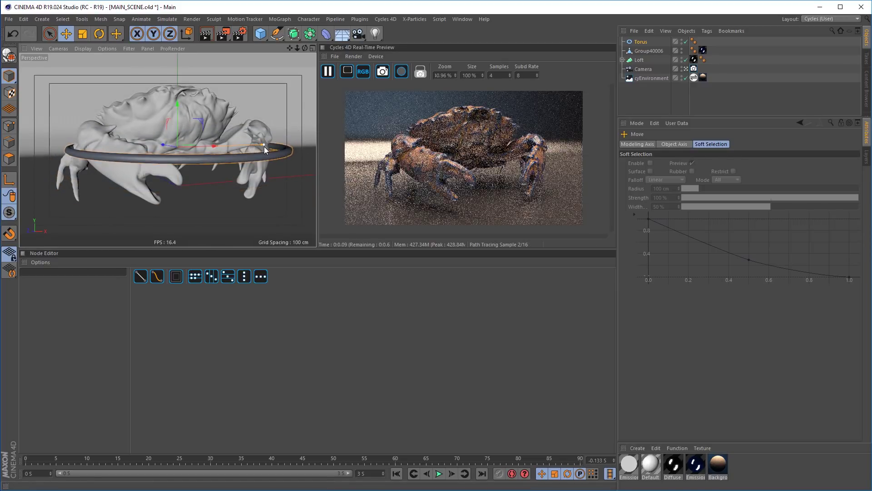
drag(176, 106, 179, 112)
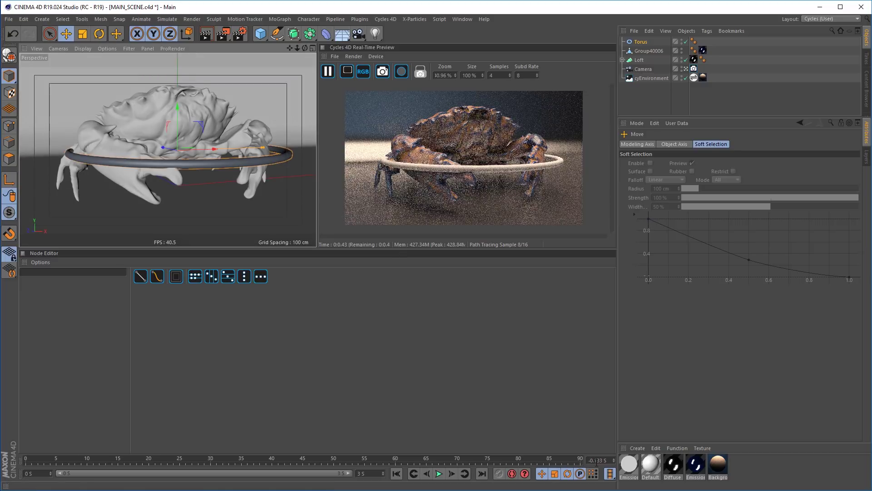
drag(629, 464, 645, 42)
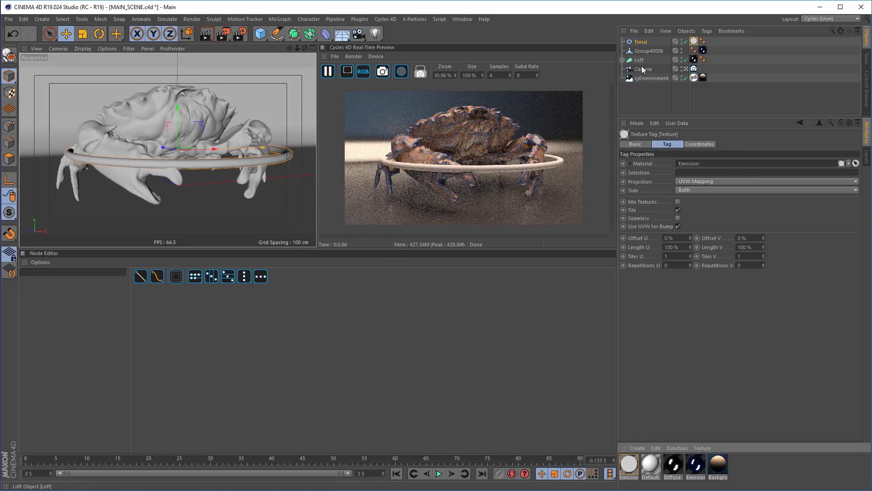
- Enable Bloom on the camera with intensity 200%, threshold about -2.4 and blur radius 8.8%
click(694, 68)
click(680, 171)
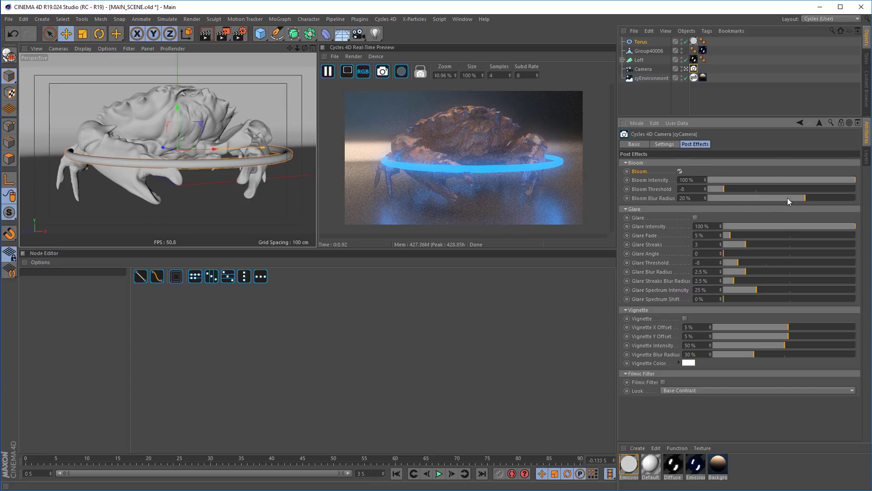
drag(786, 198, 754, 203)
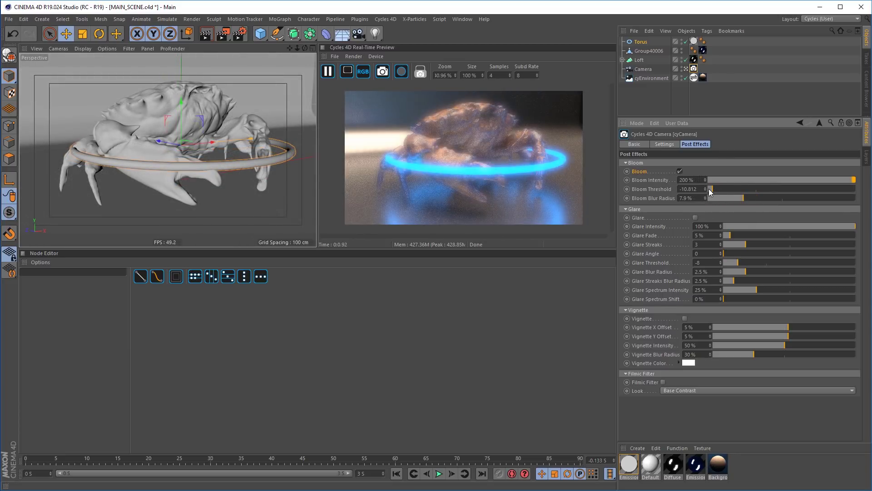
drag(710, 189, 747, 199)
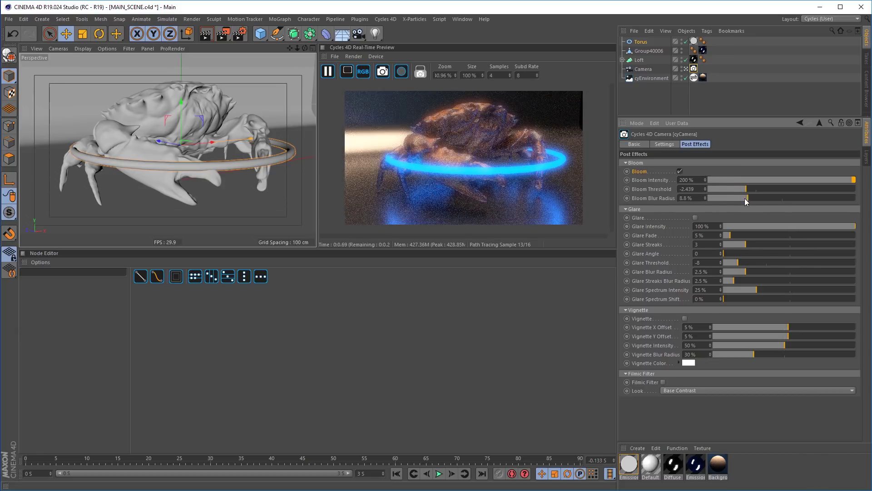
- Enlarge the camera's settings area and turn off the Bloom effect
drag(766, 117, 766, 68)
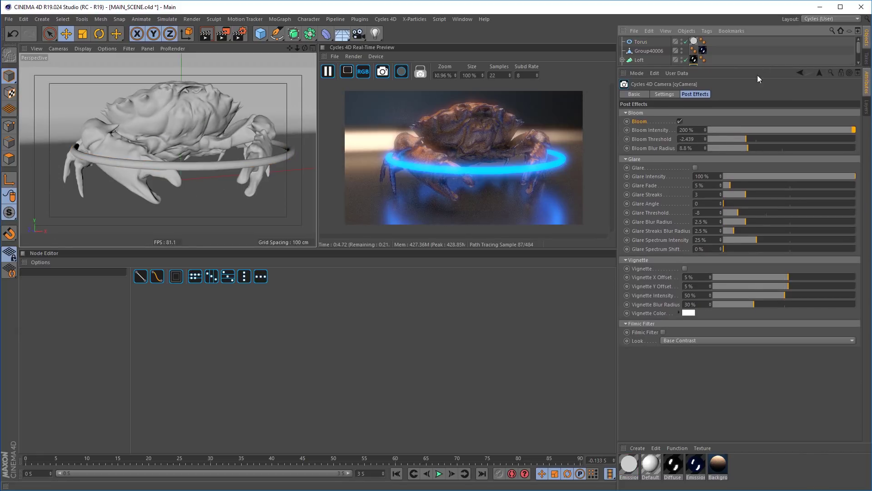
click(681, 121)
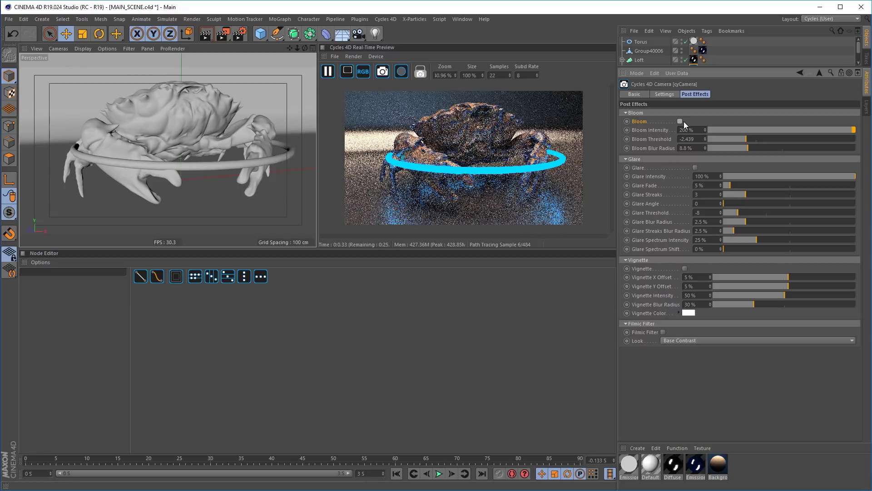
- Enable Glare on the camera with fade about 20.6%, threshold about -8.9, spectrum intensity about 35.3% and spectrum shift about 43.5%
click(695, 167)
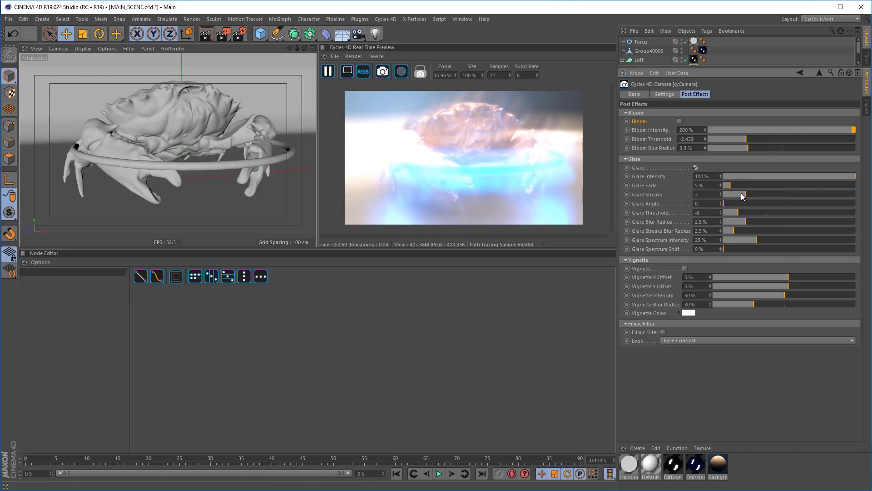
drag(729, 185, 751, 184)
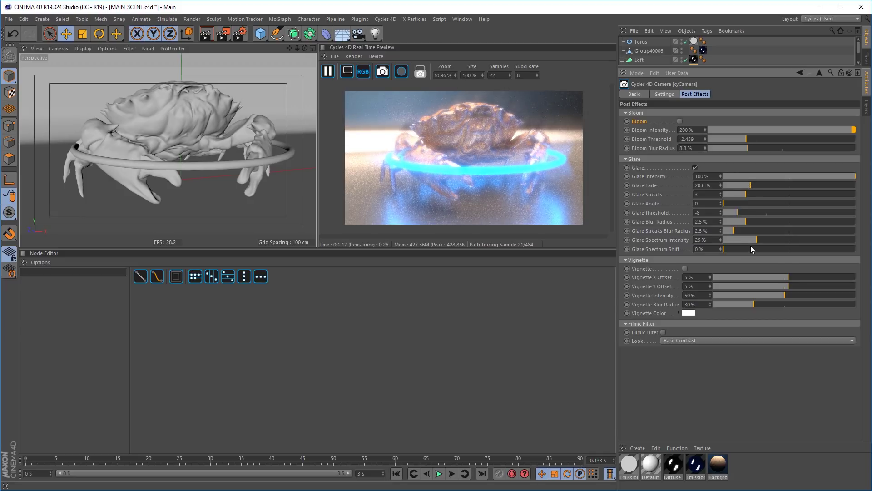
drag(750, 240, 836, 236)
drag(739, 250, 816, 250)
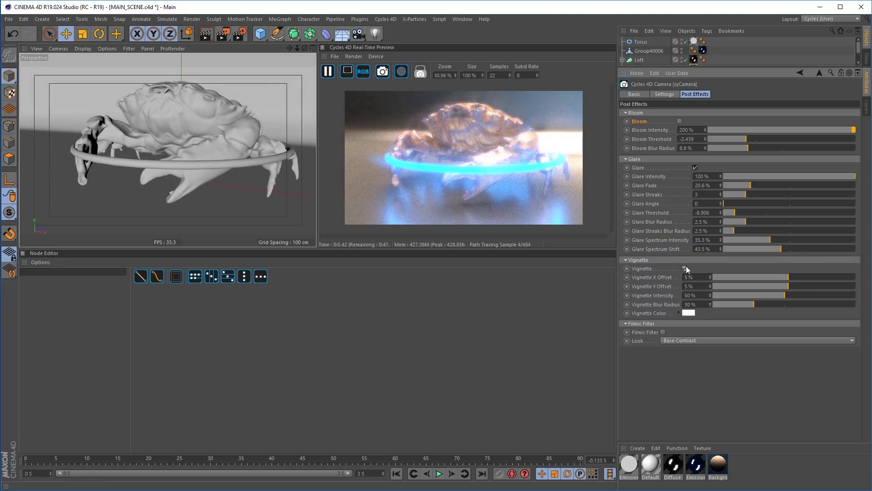
- Enable the camera's Vignette effect with intensity about 74.5% and blur radius about 29.8%
click(685, 268)
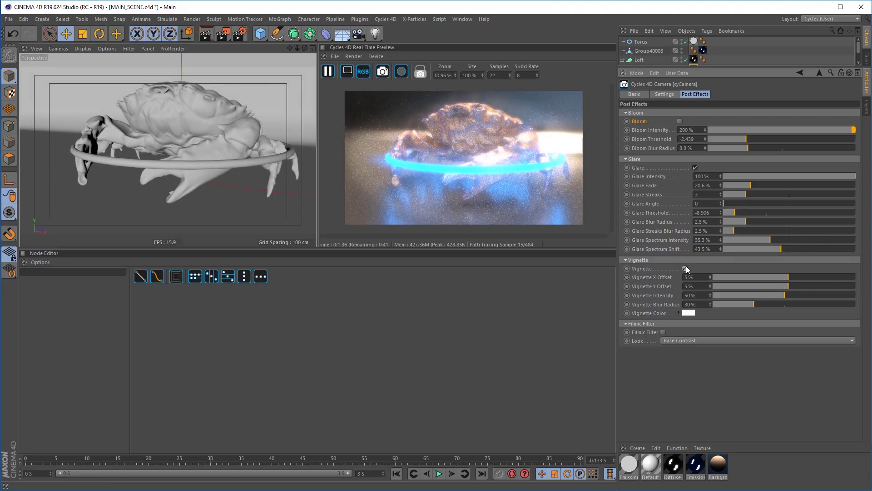
click(755, 304)
drag(767, 307, 757, 307)
drag(791, 295, 823, 299)
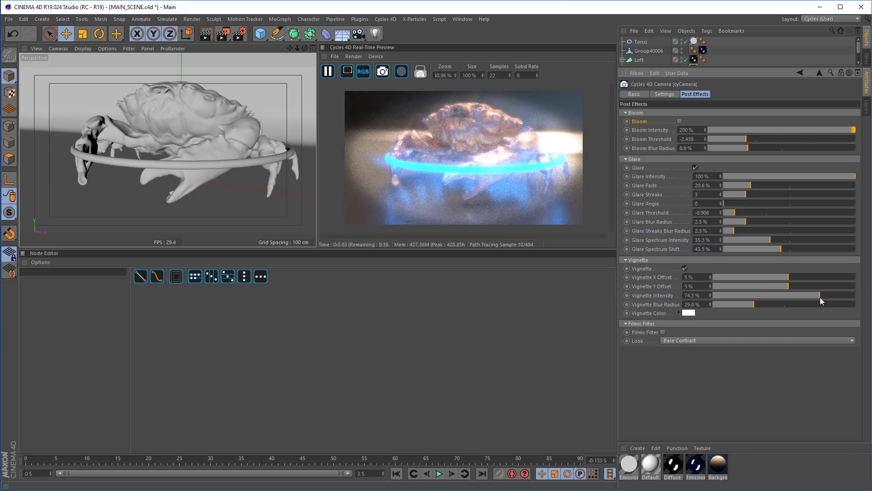
- Enable the Filmic Filter and cycle its look through Greyscale, False Colour and Very High Contrast, ending on High Contrast
click(707, 340)
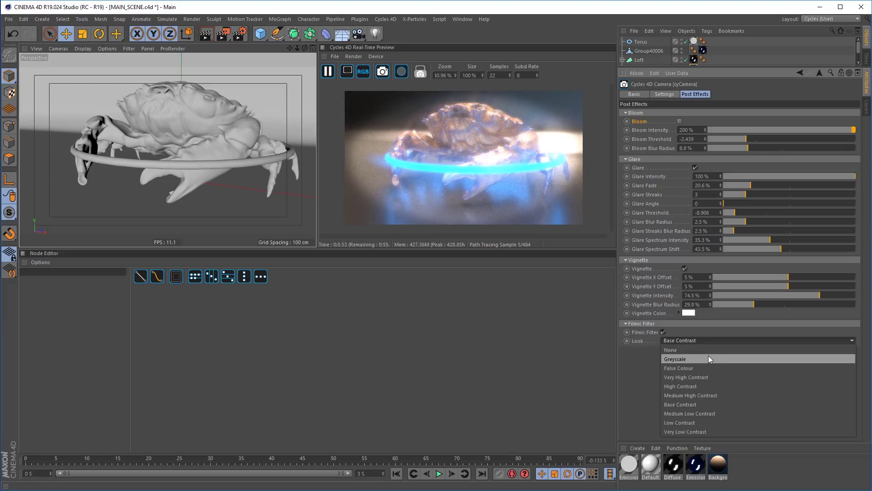
click(708, 357)
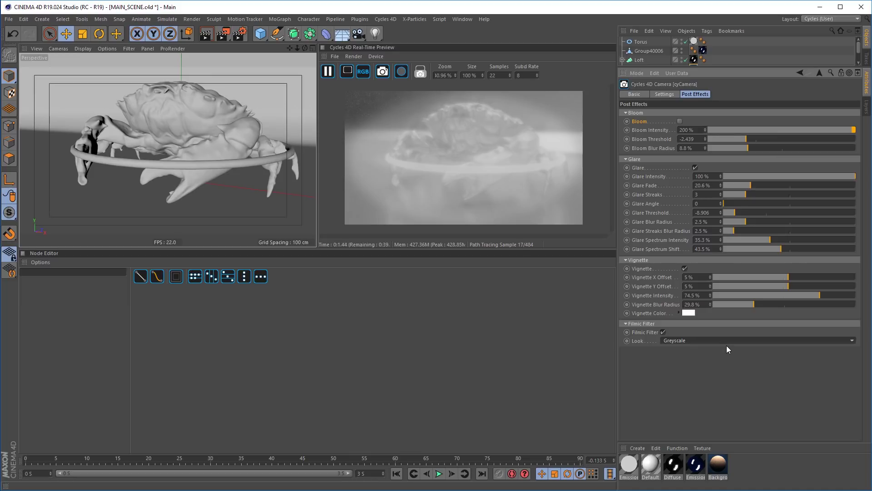
click(707, 342)
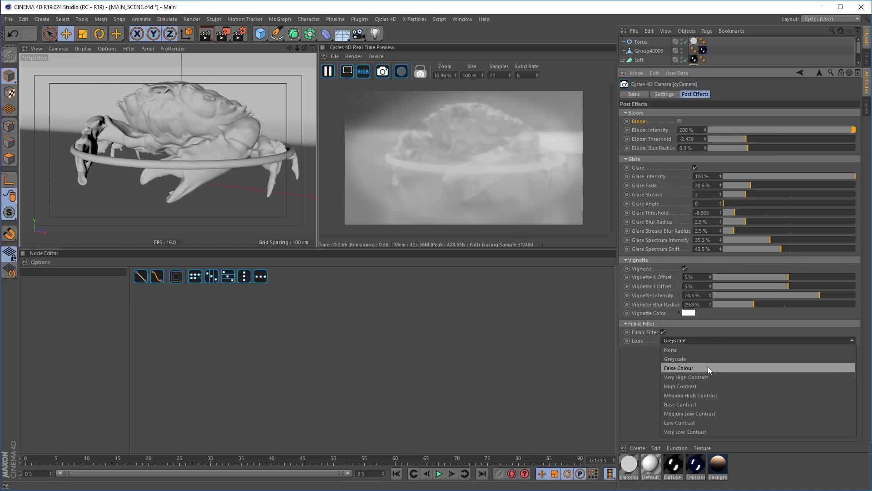
click(708, 366)
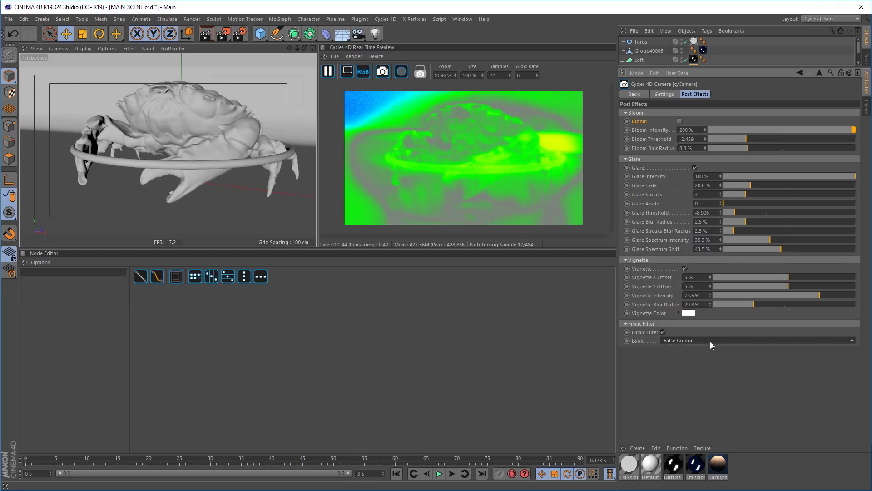
click(710, 342)
click(711, 375)
click(705, 340)
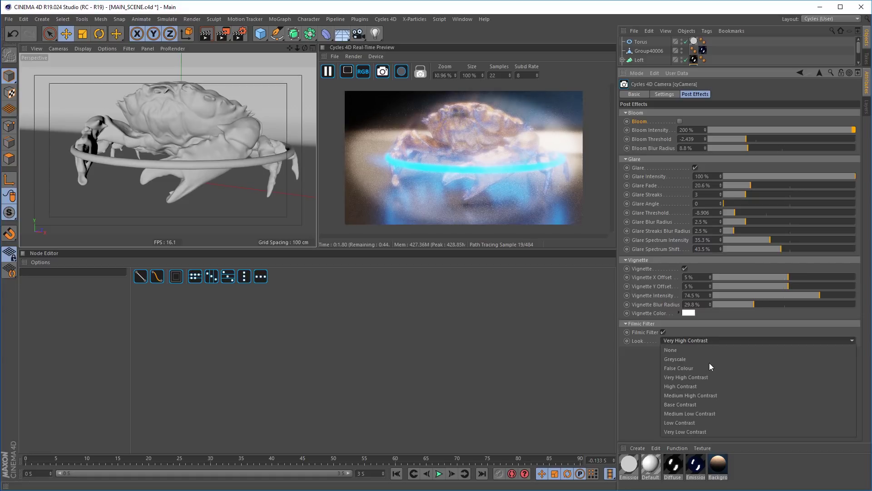
click(709, 386)
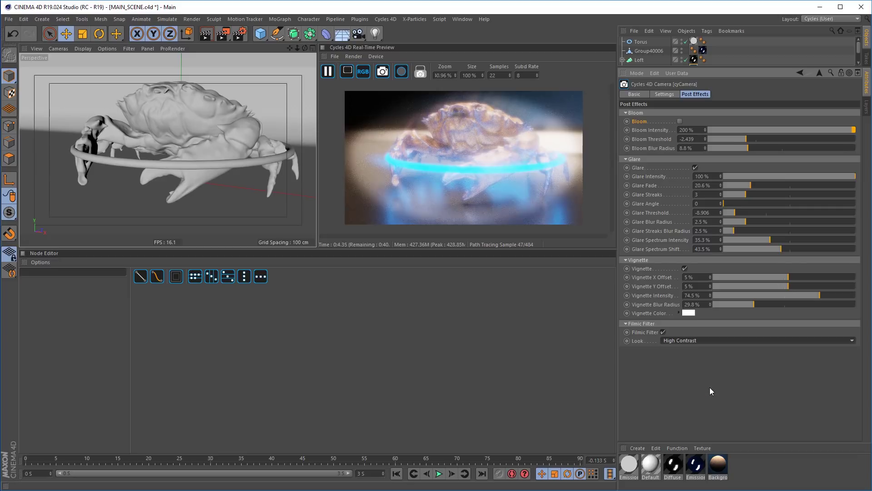
- Turn off the camera's Glare effect while keeping the Vignette and Filmic Filter enabled
click(695, 168)
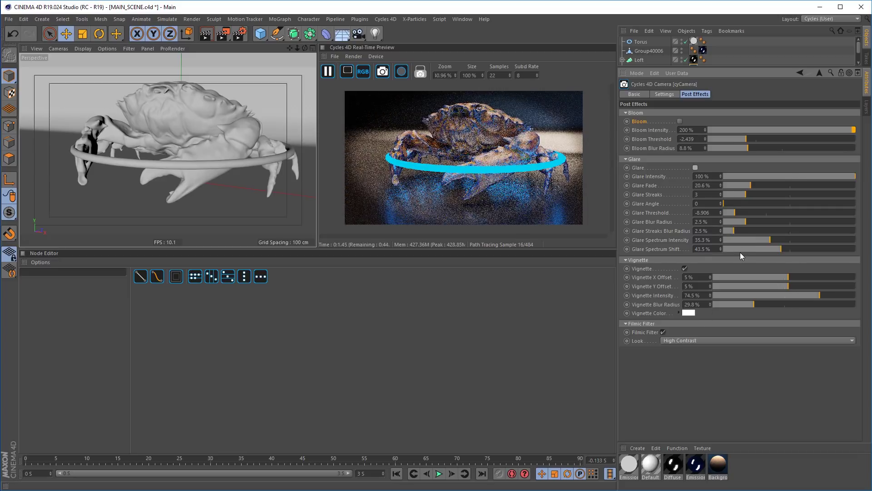
click(680, 122)
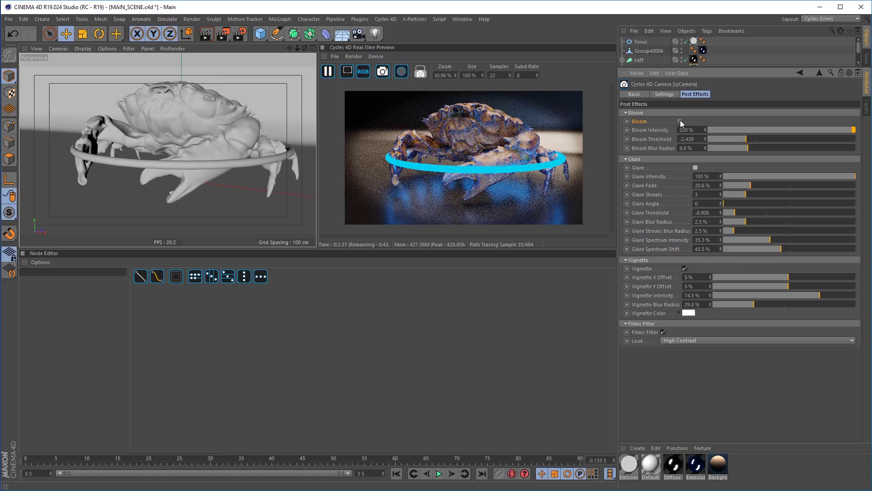
click(722, 342)
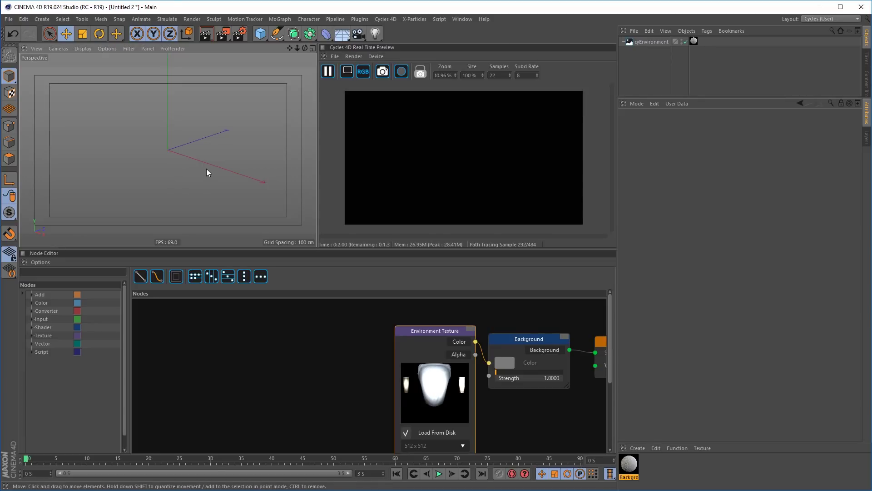
- Add a MoGraph Matrix object to the scene and attach a Cycles 4D Instance tag to it
mouse_move(207, 169)
alt+mouse_down()
mouse_move(194, 170)
mouse_move(224, 161)
mouse_move(203, 177)
mouse_move(175, 153)
mouse_move(196, 160)
alt+mouse_up()
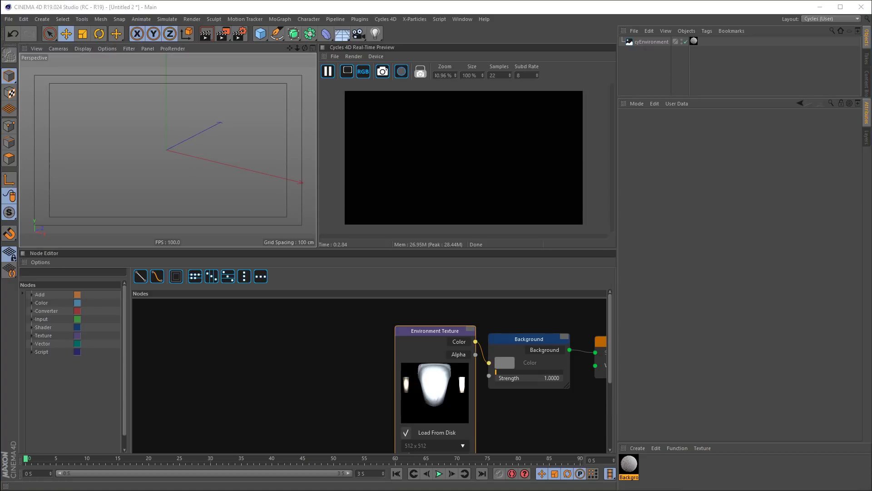
click(278, 19)
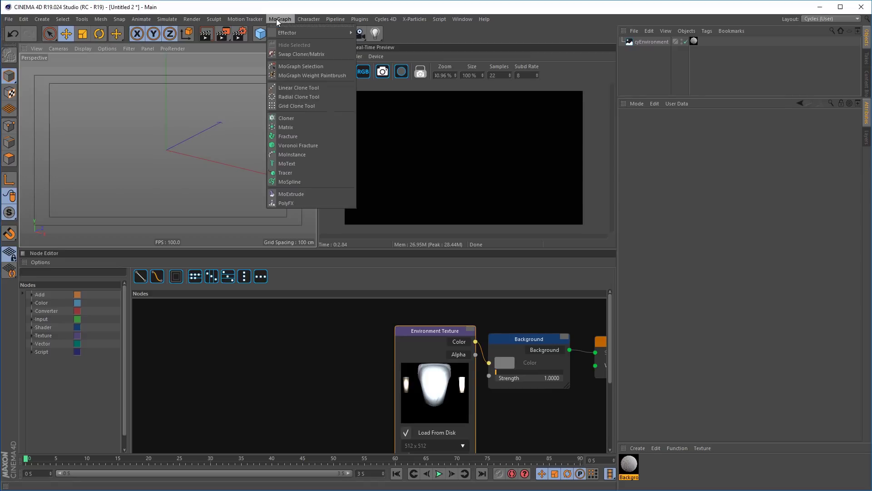
click(282, 127)
drag(239, 155, 249, 140)
right_click(637, 42)
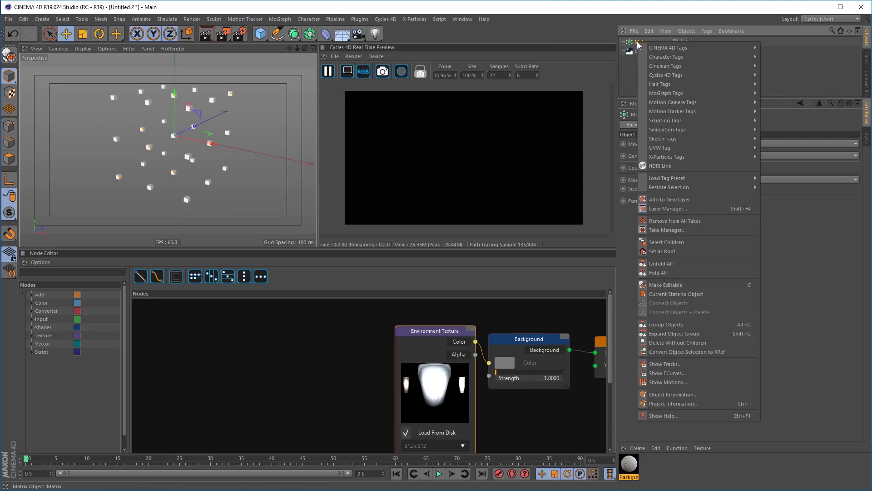
mouse_move(757, 75)
click(787, 103)
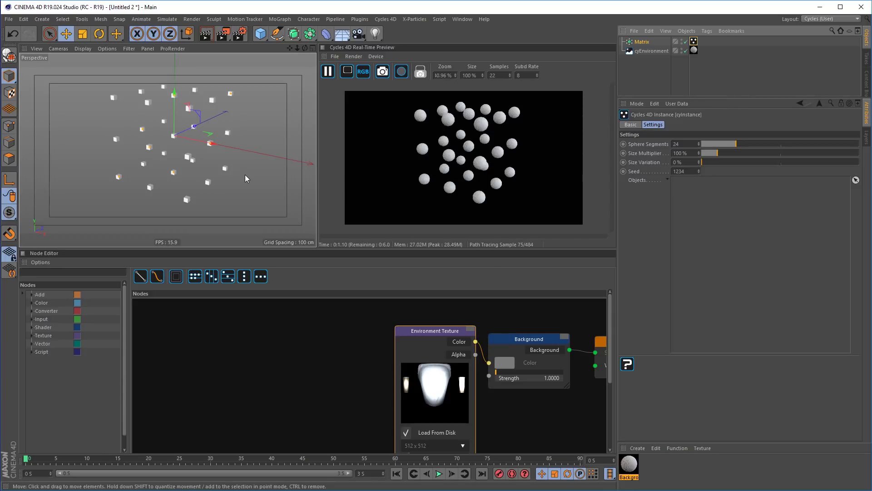
mouse_move(261, 175)
alt+mouse_down()
mouse_move(219, 173)
mouse_move(246, 171)
alt+mouse_up()
- Set the Matrix count to 12 in all three directions and the instance tag's size multiplier to 44%
click(640, 42)
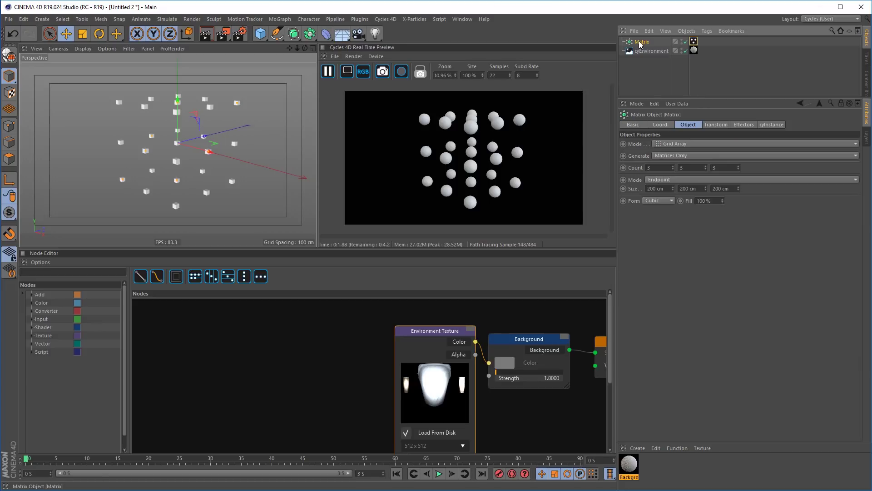
click(652, 167)
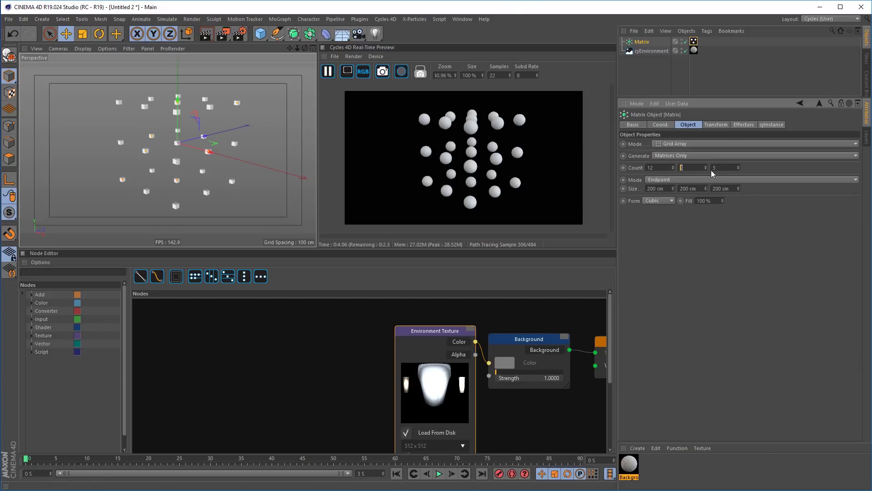
text(12)
key(Tab)
text(12)
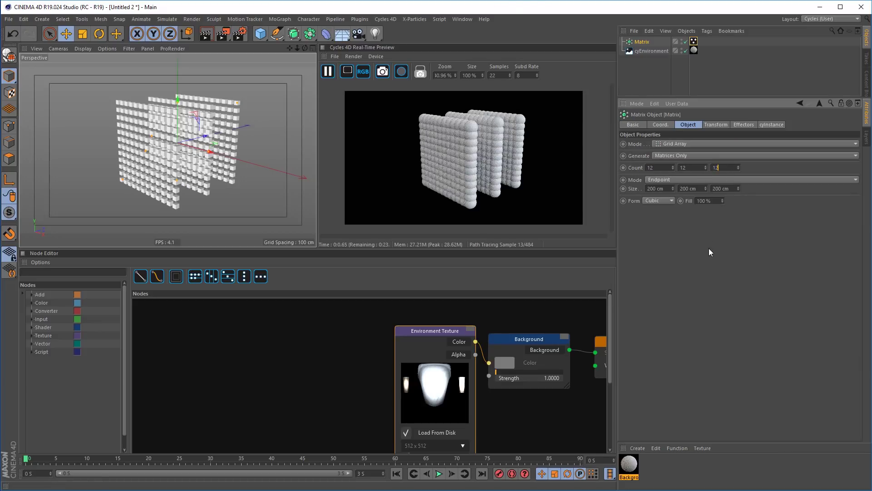
key(Return)
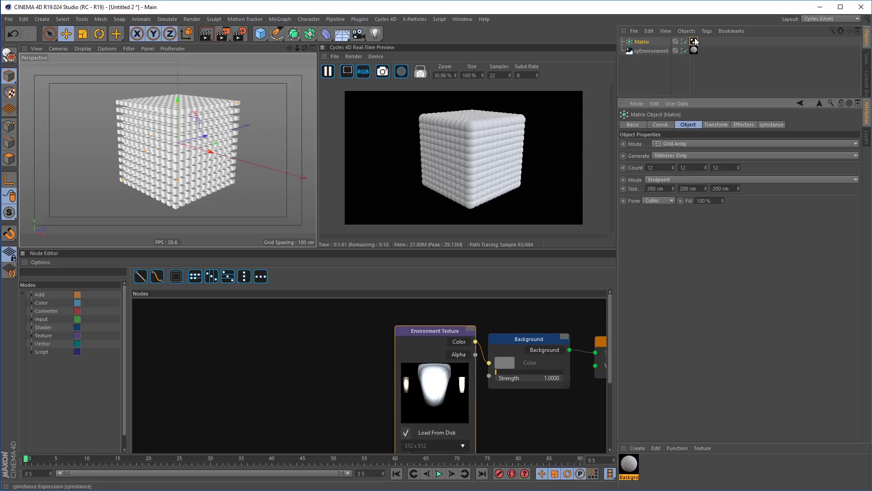
click(694, 41)
mouse_move(713, 153)
mouse_down()
mouse_move(718, 164)
mouse_move(701, 163)
mouse_up()
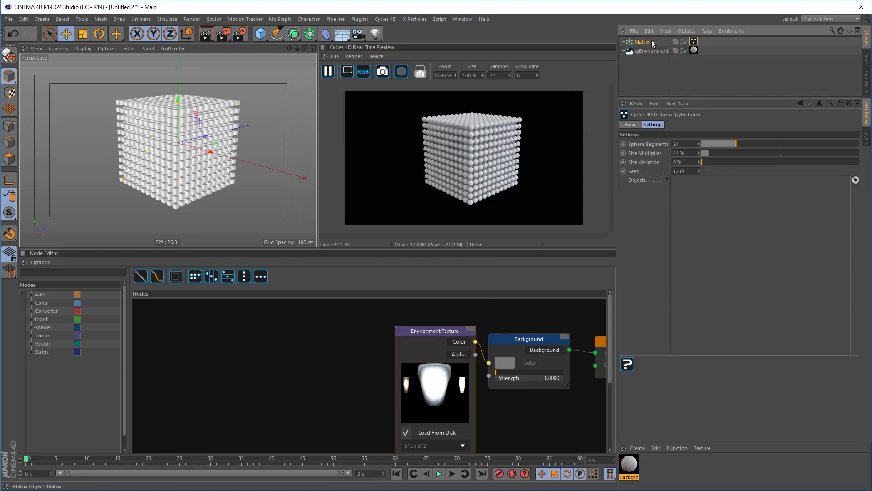
- Set the Matrix object's transform color to a fully saturated light blue with a hue of about 196°
click(651, 41)
click(715, 125)
drag(807, 244, 810, 244)
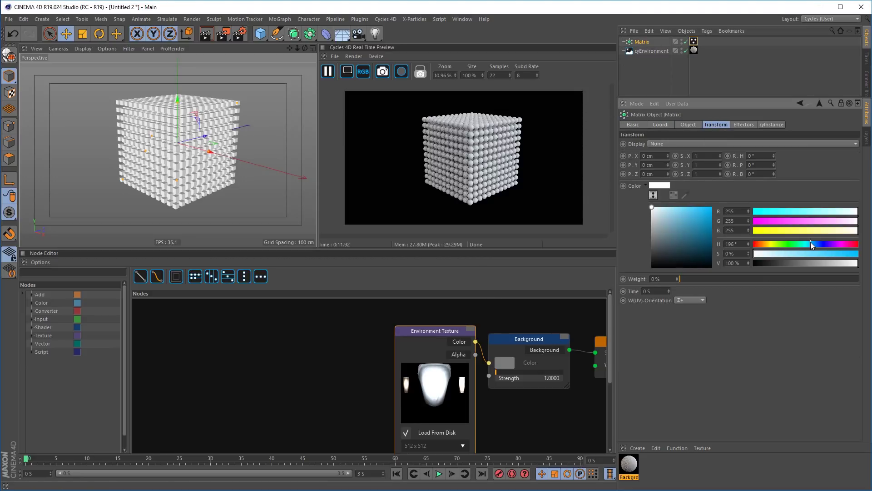
click(712, 207)
alt+middle_drag(210, 181, 205, 176)
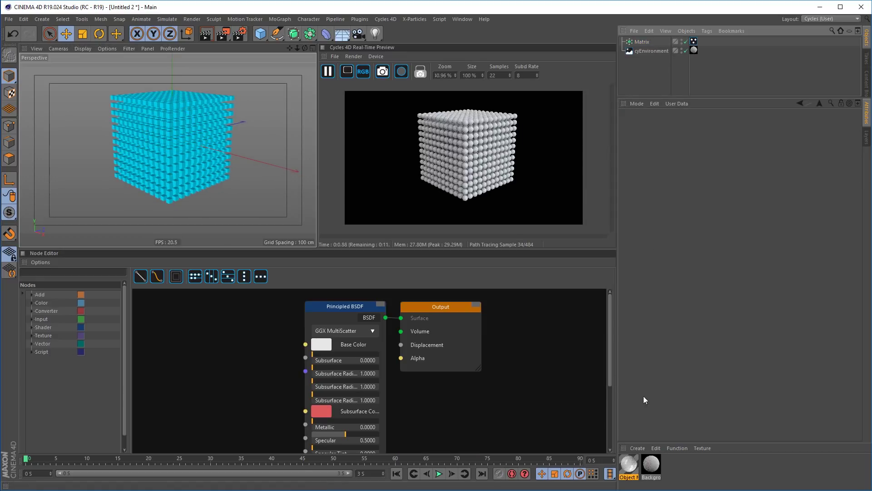
- Apply the Object Material to the Matrix and move its Principled BSDF and Output nodes apart in an enlarged node editor
click(628, 463)
drag(646, 42, 647, 41)
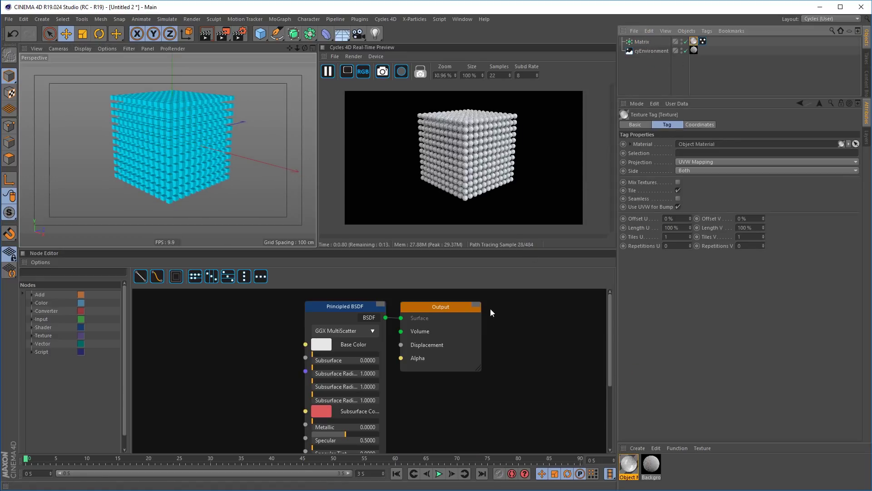
drag(283, 247, 283, 235)
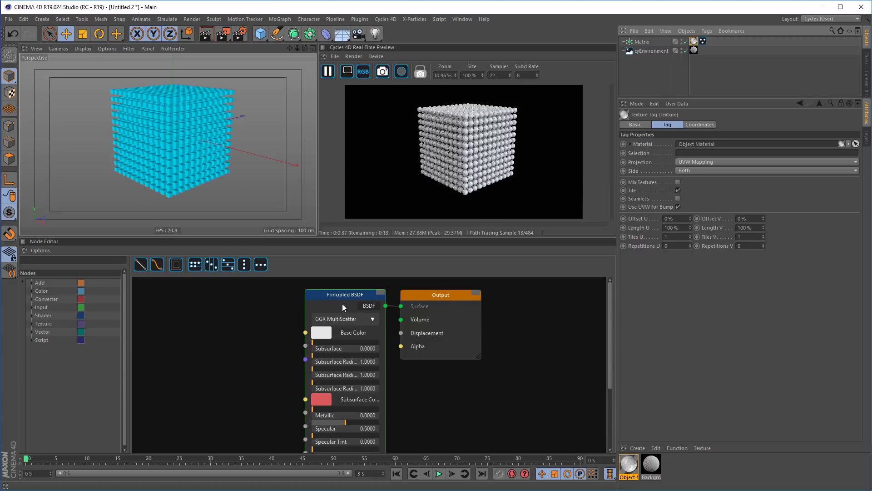
drag(346, 294, 344, 298)
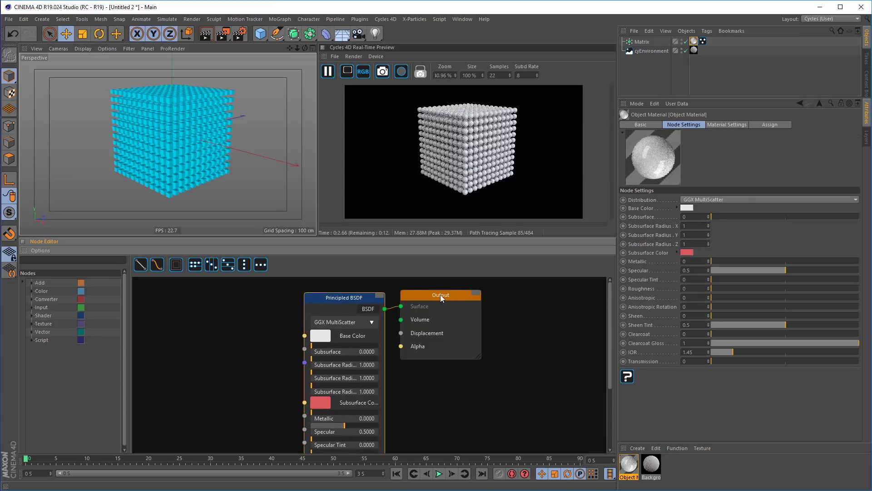
drag(440, 294, 489, 296)
- Add a Matrix Info node to the material and connect its Color output to the Principled BSDF's Base Color
click(55, 257)
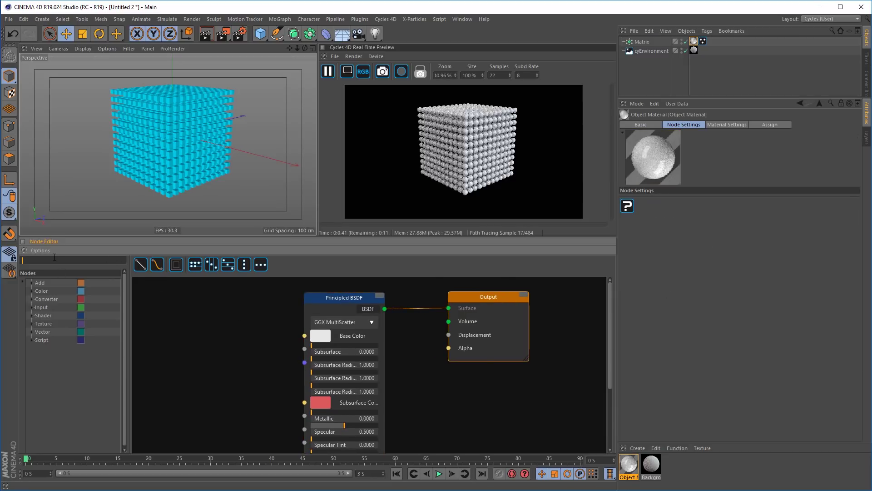
text(Matr)
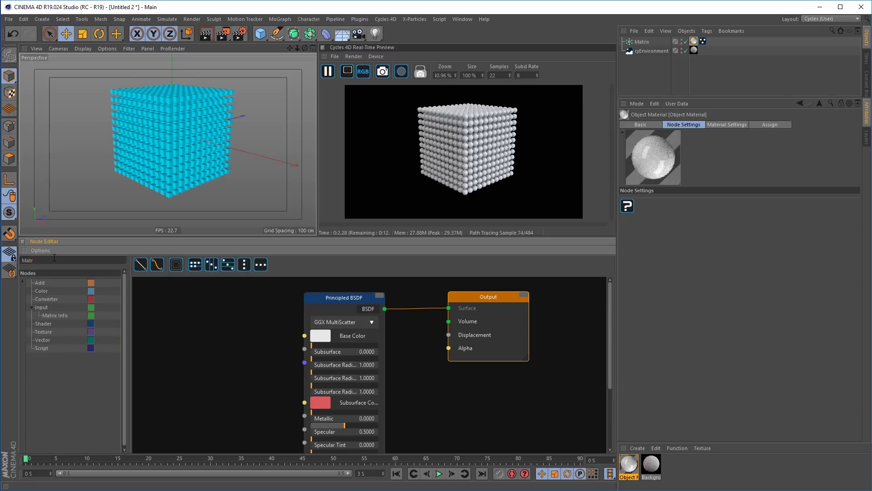
drag(83, 316, 177, 297)
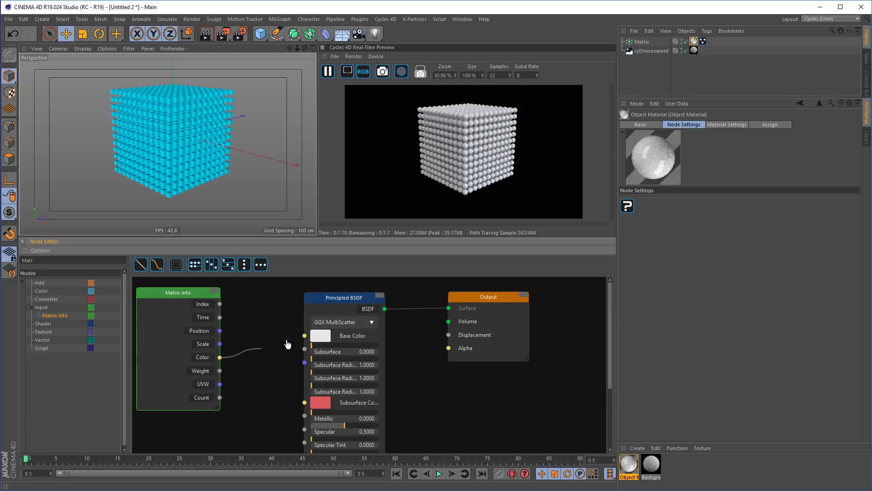
drag(311, 338, 305, 335)
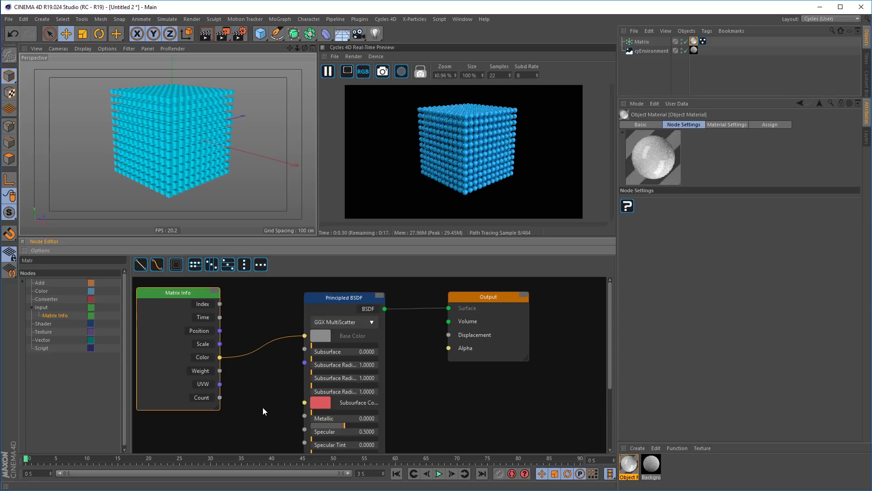
click(202, 305)
click(203, 306)
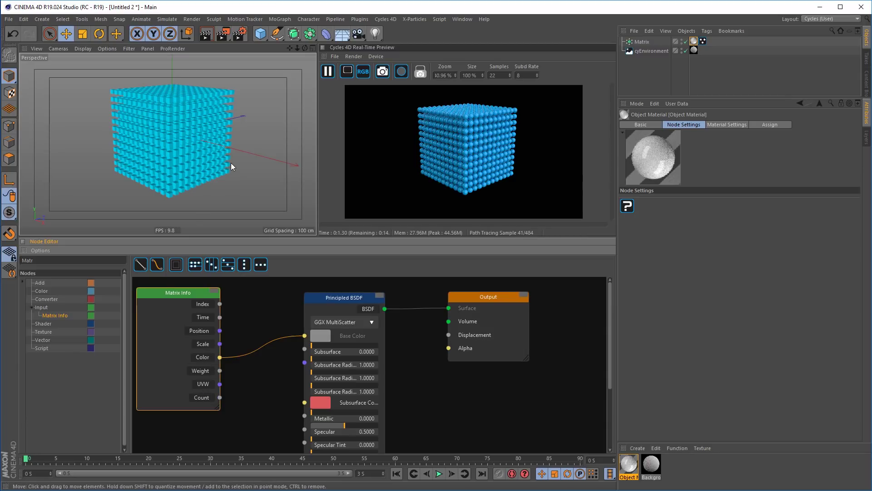
- Add a MoGraph Shader effector to the scene
alt+drag(231, 163, 205, 158)
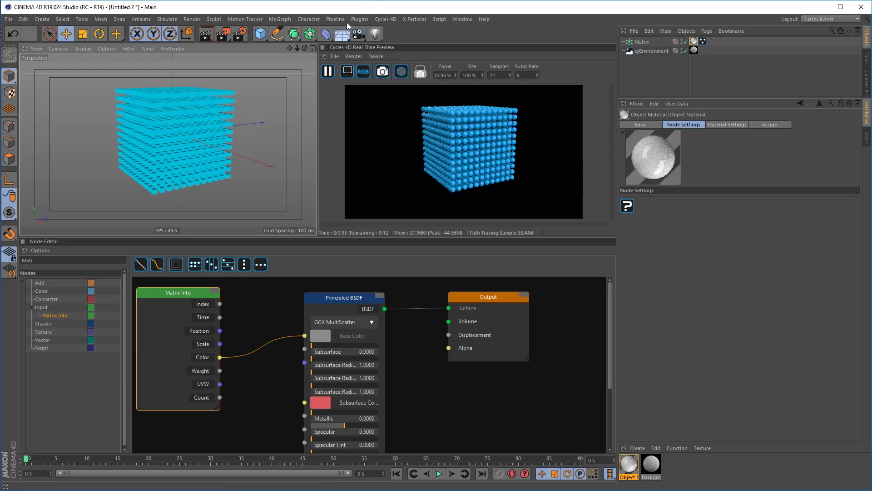
click(280, 19)
mouse_move(314, 33)
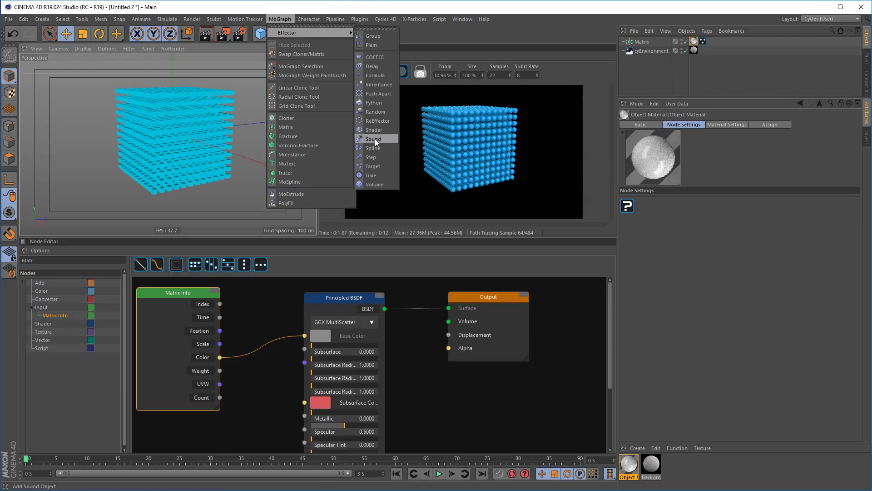
click(373, 130)
- Assign a Color shader to the Shader effector's shading and set it to a fully saturated magenta with a hue of about 292°
click(768, 125)
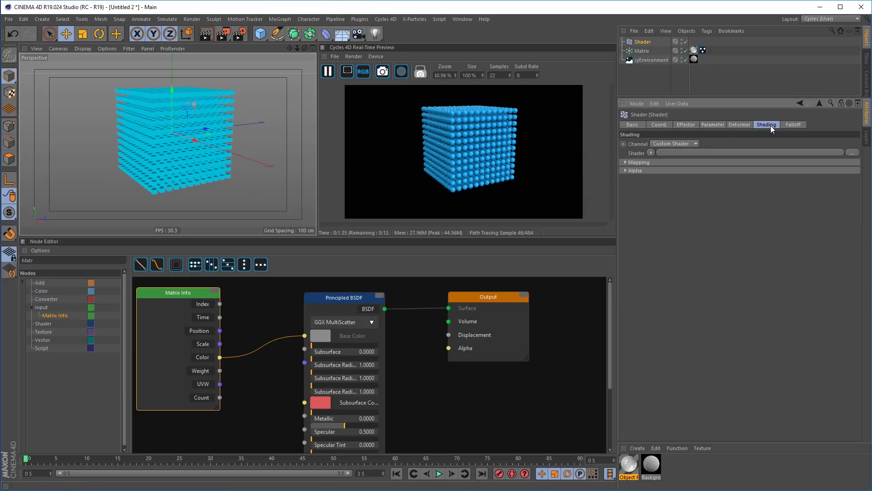
click(651, 152)
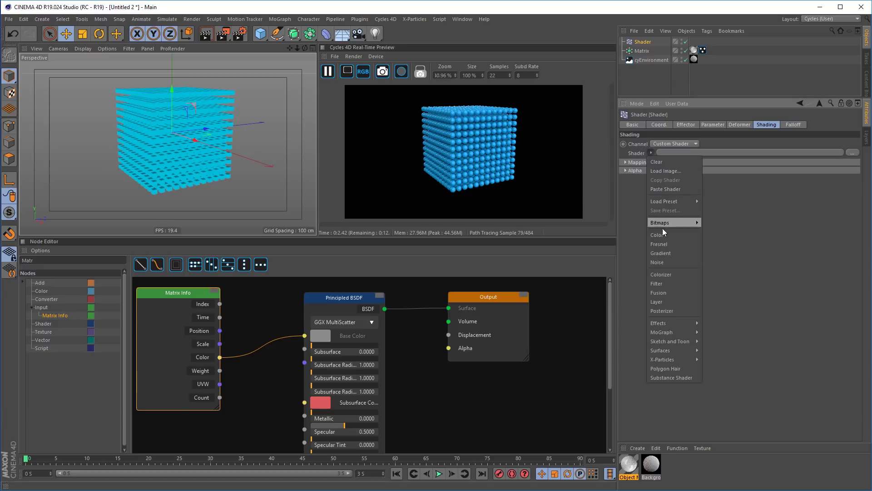
click(662, 234)
click(654, 168)
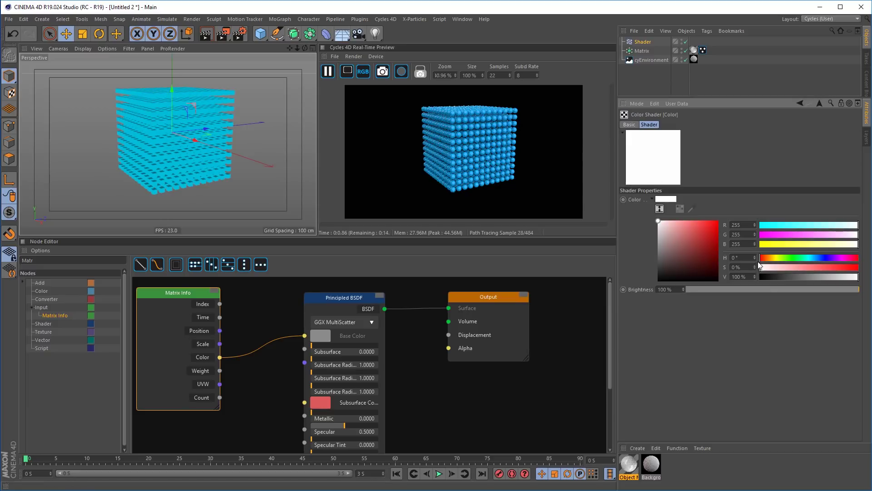
click(840, 258)
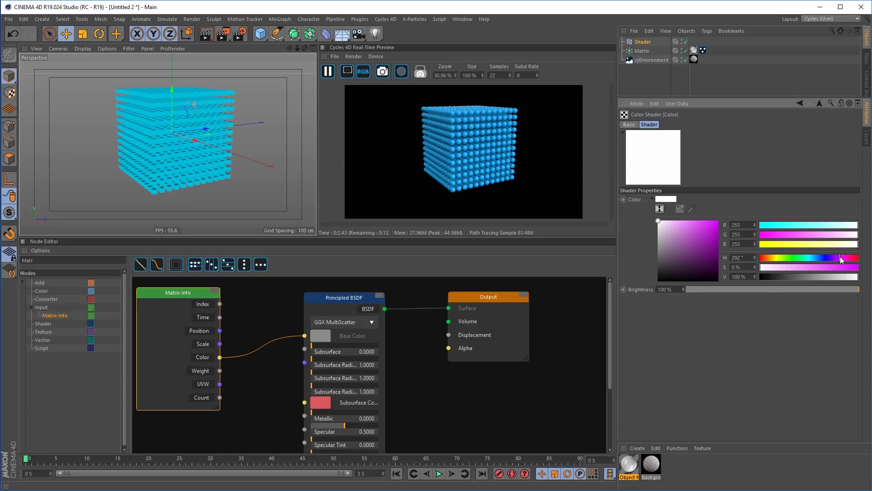
click(718, 221)
click(820, 104)
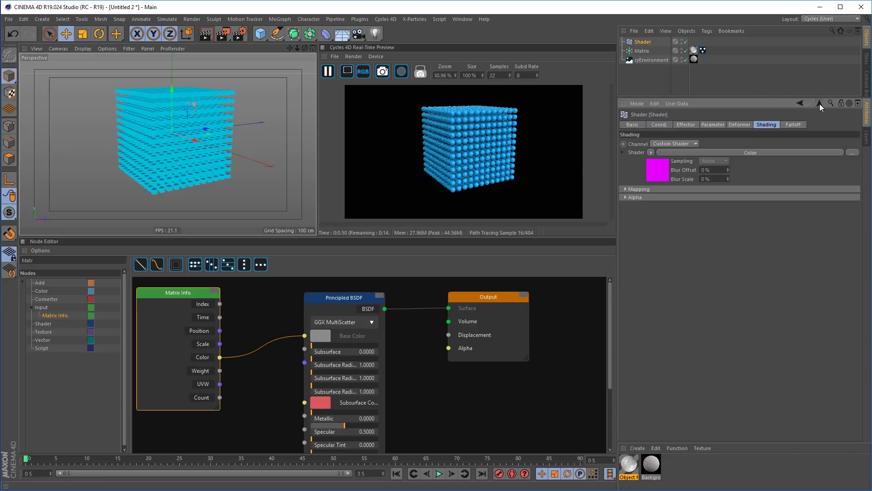
- Set the Shader effector's falloff shape to Sphere and move the effector to one side of the Matrix cube
click(798, 125)
click(671, 142)
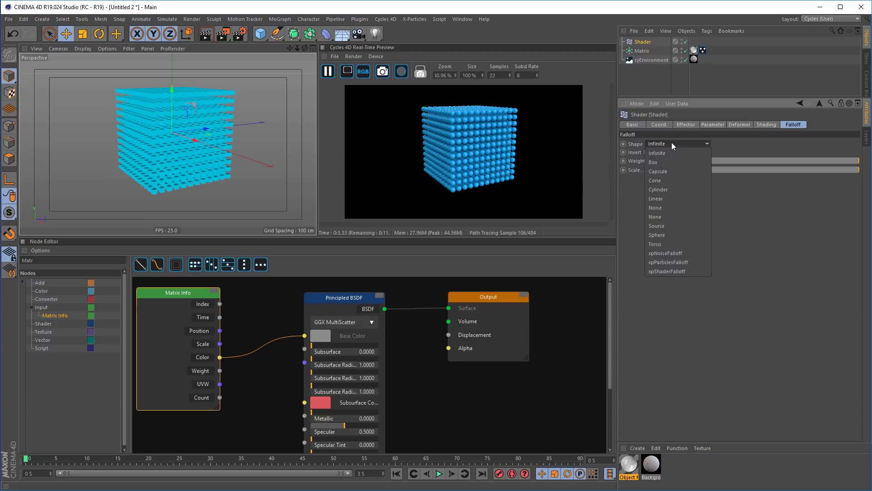
click(666, 233)
key(t)
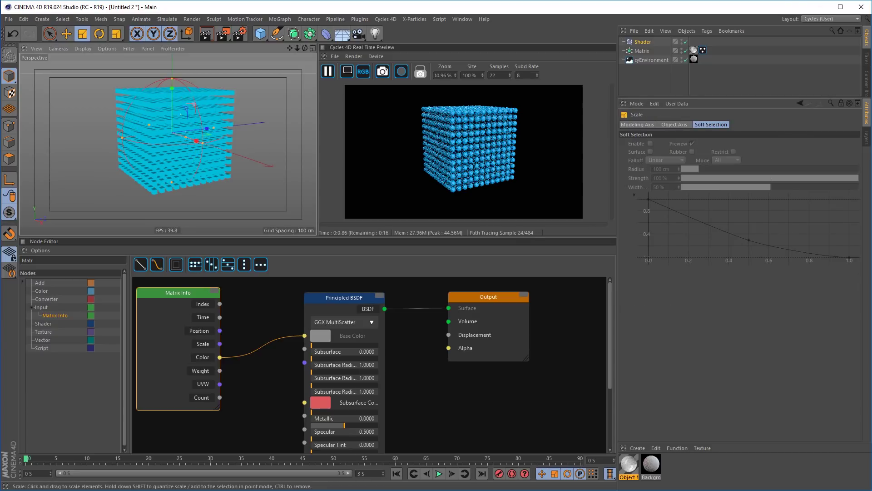
key(e)
drag(200, 132, 154, 143)
- Add the Shader effector to the Matrix object's effectors and move it to an upper corner of the cube
click(642, 52)
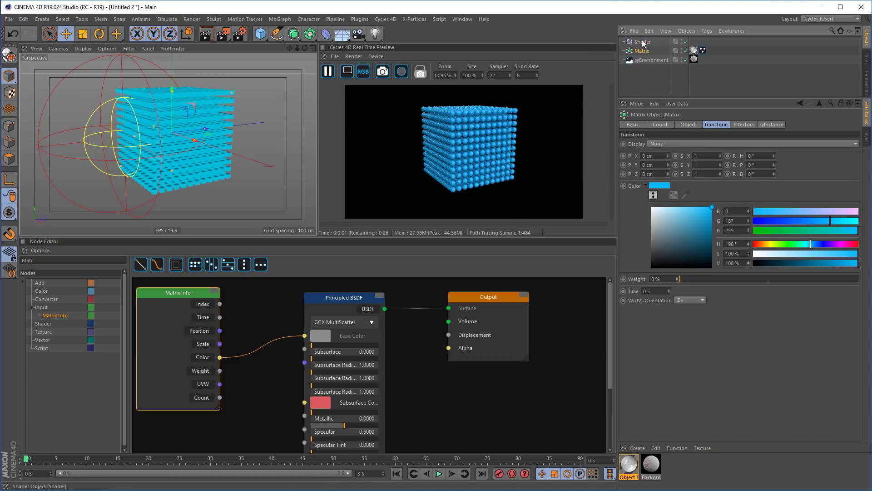
drag(753, 130, 718, 166)
alt+drag(153, 175, 206, 118)
click(643, 42)
key(e)
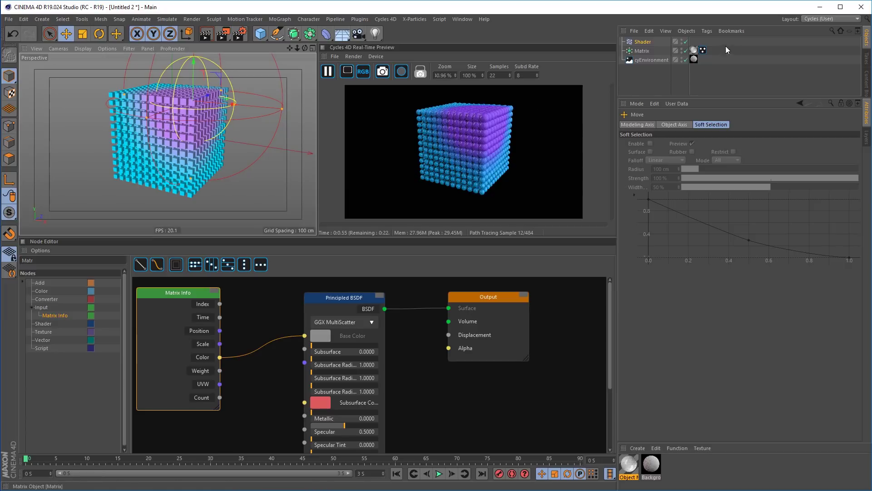
- Set the Shader effector's scale parameter to 1.07 and center its falloff over the cube's front edge
click(639, 43)
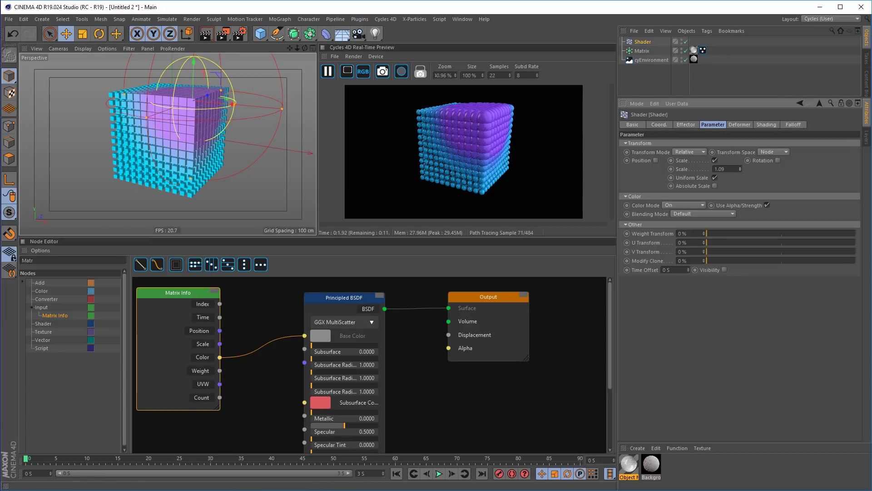
alt+drag(217, 142, 209, 175)
click(209, 174)
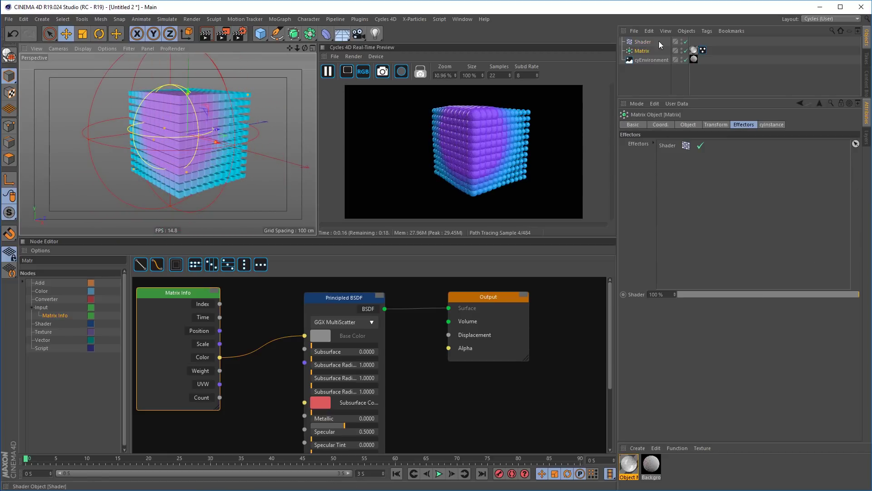
- Duplicate the Shader effector, nest the copy under the original, and set the copy's Color shader to white
click(642, 41)
key(ctrl+v)
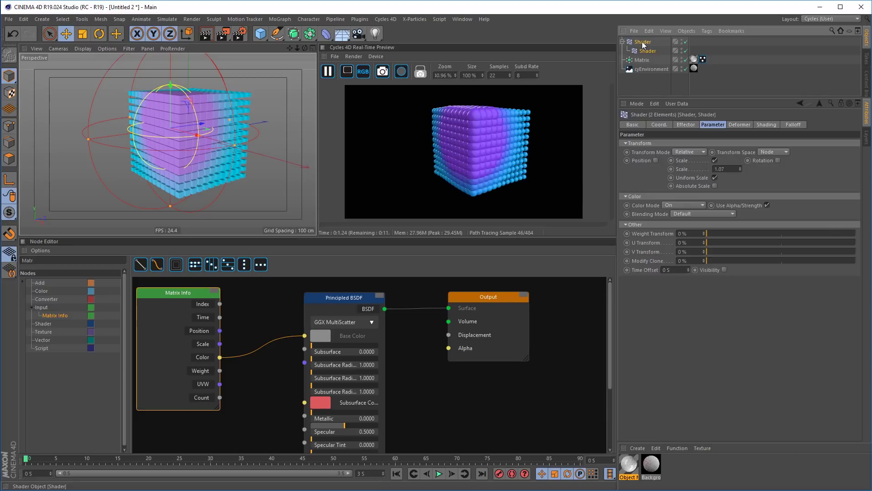
drag(642, 42, 647, 51)
click(773, 124)
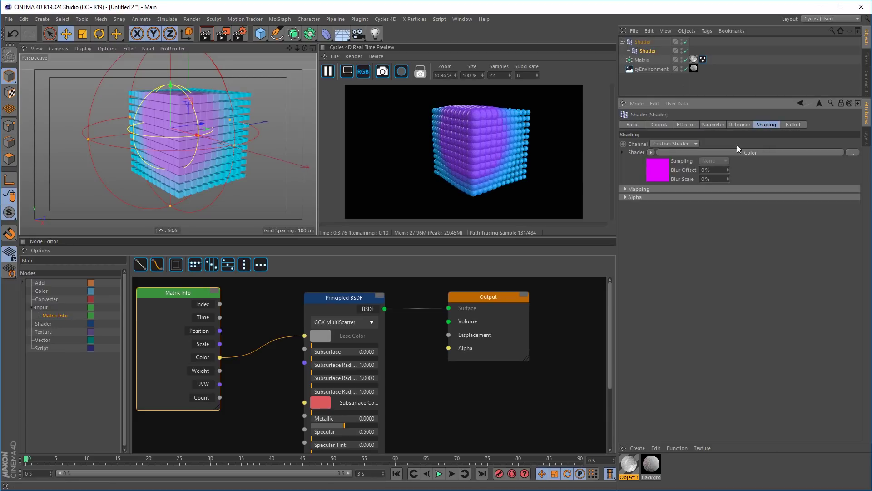
click(652, 171)
drag(681, 234, 647, 182)
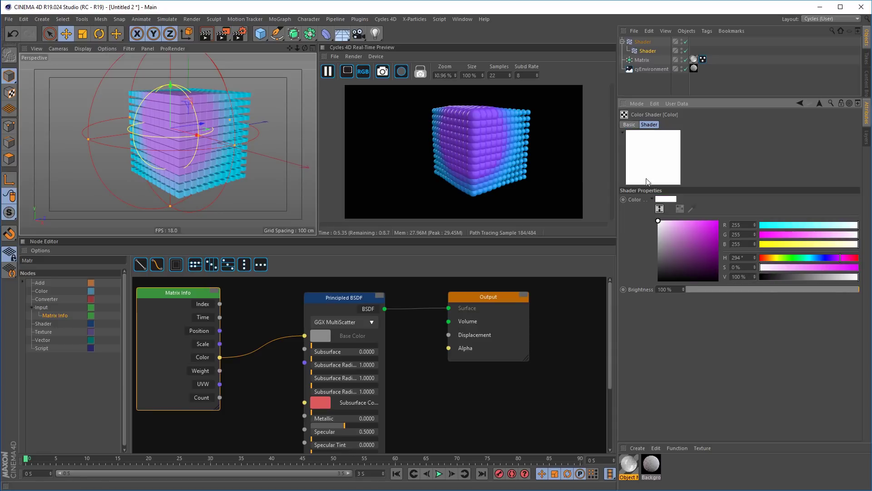
- Set the nested Shader effector's scale parameter to 0.76 and add it to the Matrix object's effectors
click(642, 52)
click(713, 124)
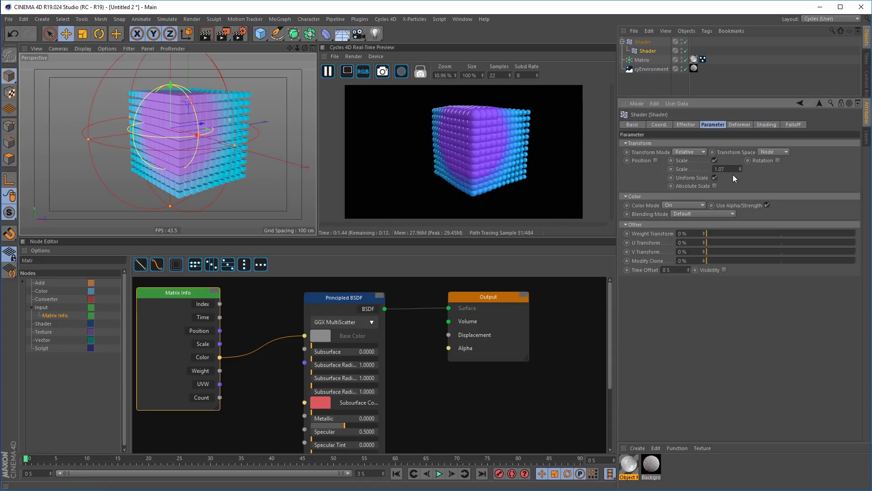
drag(740, 169, 697, 91)
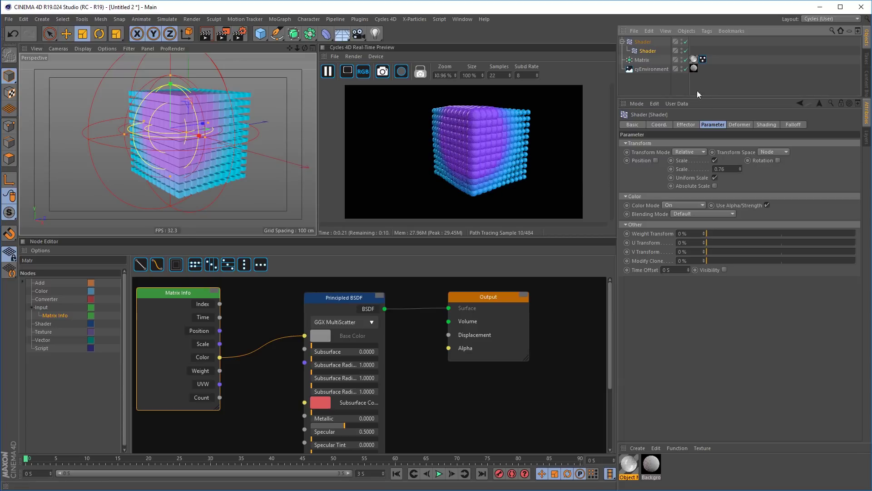
click(645, 60)
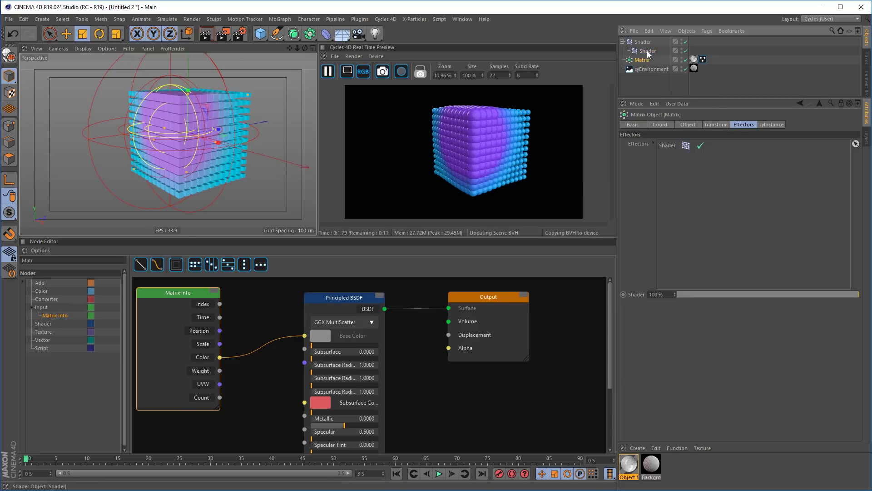
click(667, 148)
- Scale down the nested effector's falloff sphere and reposition the parent Shader effector near the cube's front edge
key(t)
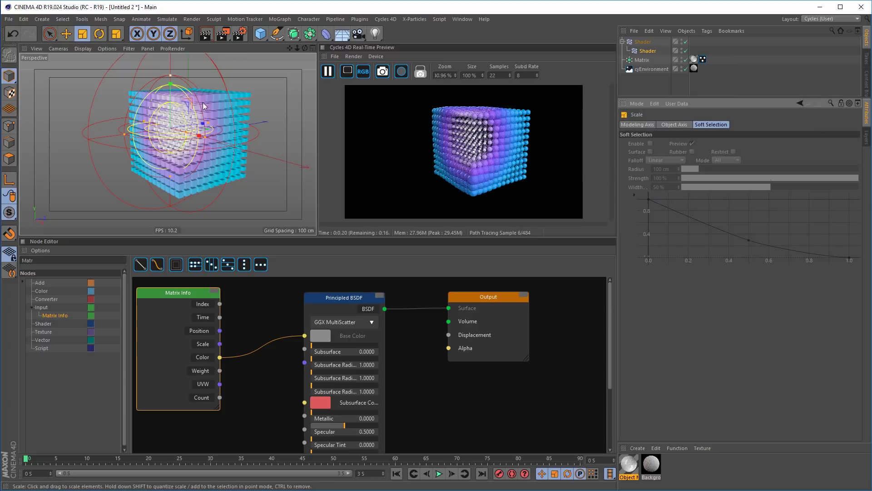
drag(203, 102, 153, 154)
key(e)
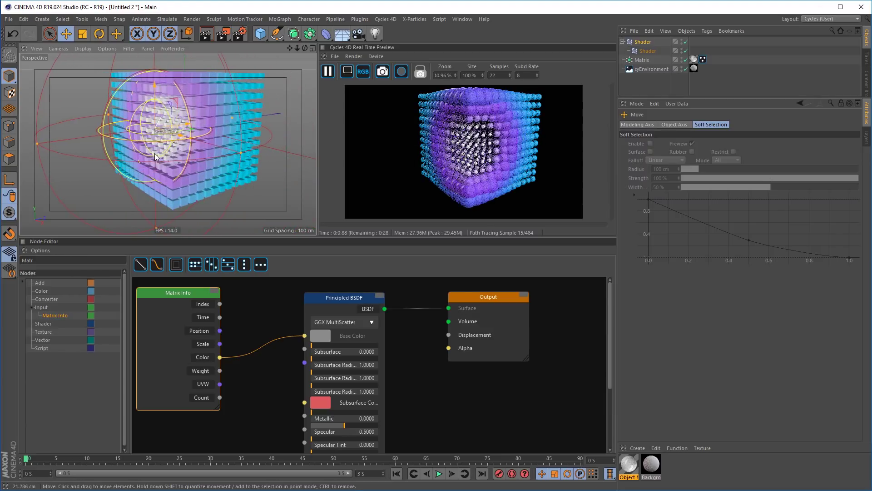
- Connect the Matrix Info Color output to the Principled BSDF's Metallic input and collapse the Principled BSDF node
click(203, 345)
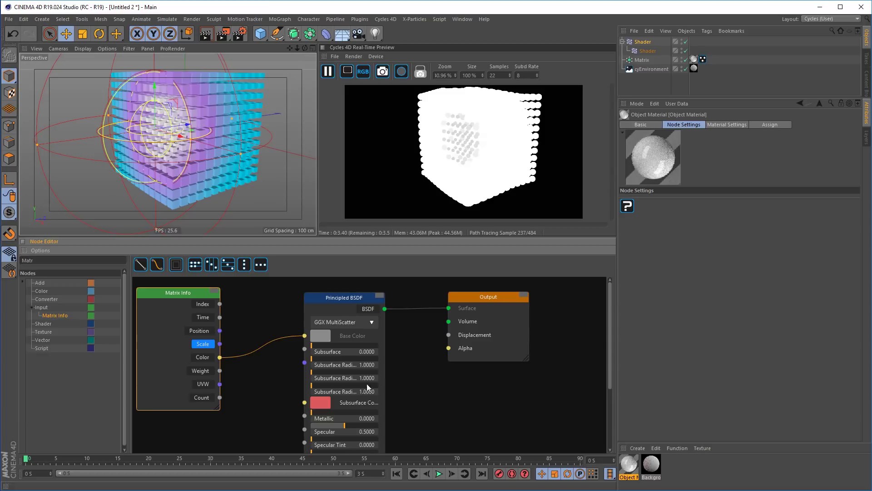
alt+right_drag(479, 400, 462, 407)
alt+middle_drag(462, 407, 566, 393)
middle_drag(351, 304, 276, 325)
drag(218, 345, 374, 393)
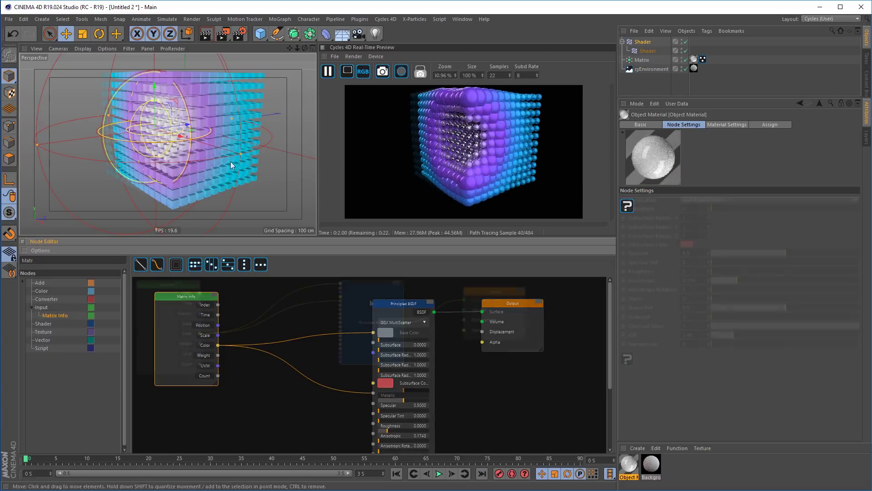
middle_drag(248, 371, 252, 383)
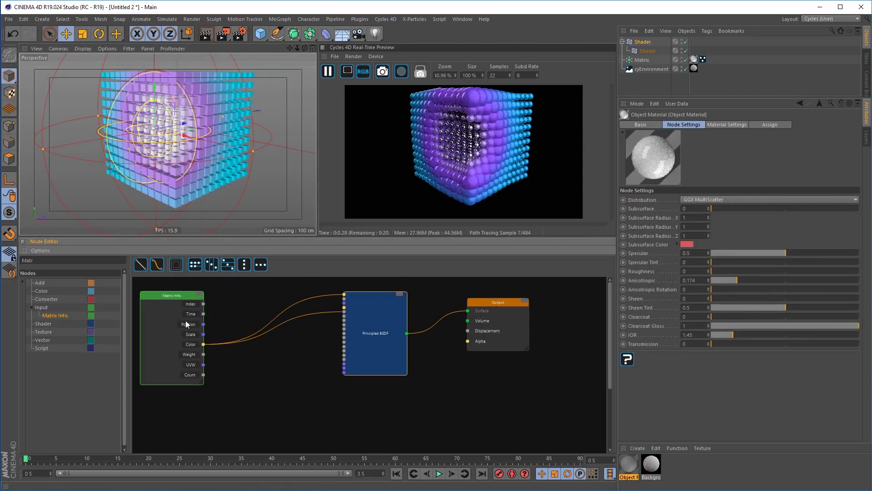
- Add a Math node below the Principled BSDF and set its operation to Multiply
click(180, 295)
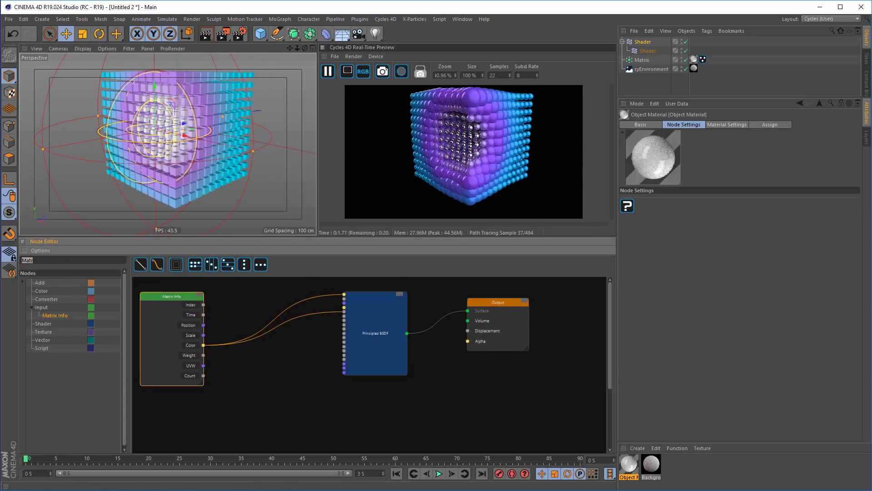
text(amth)
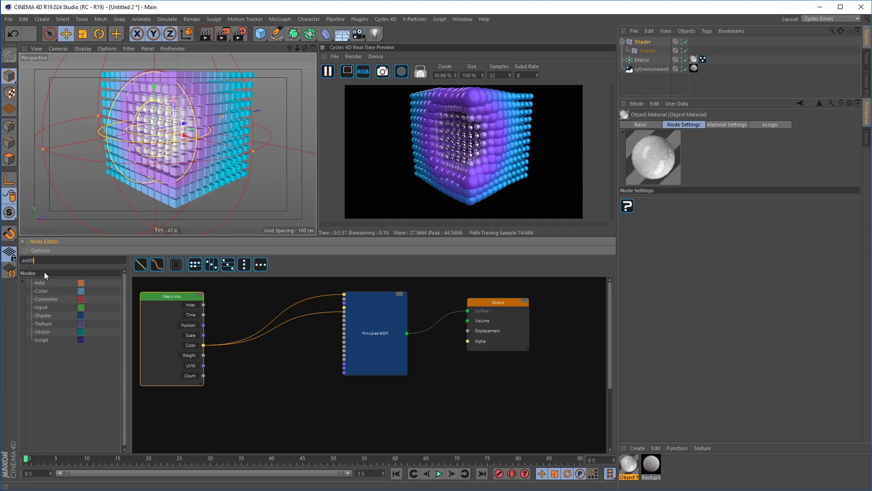
text(math)
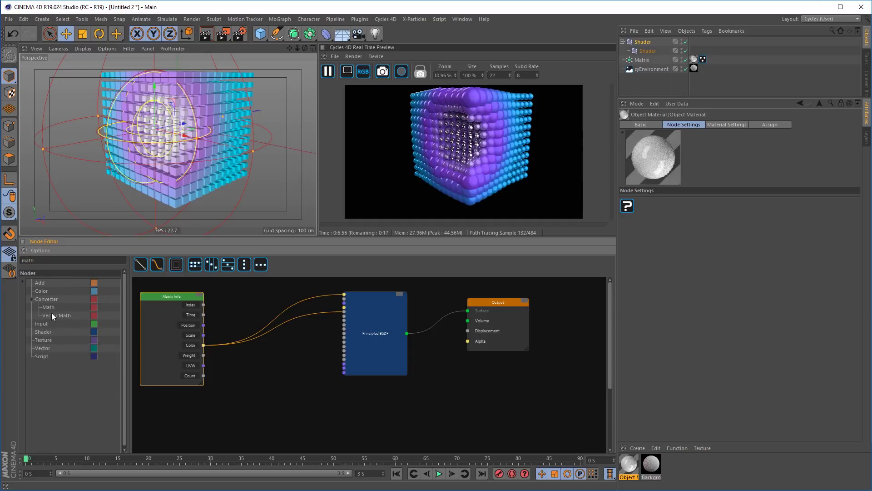
drag(351, 405, 275, 400)
middle_drag(305, 376, 308, 345)
click(304, 391)
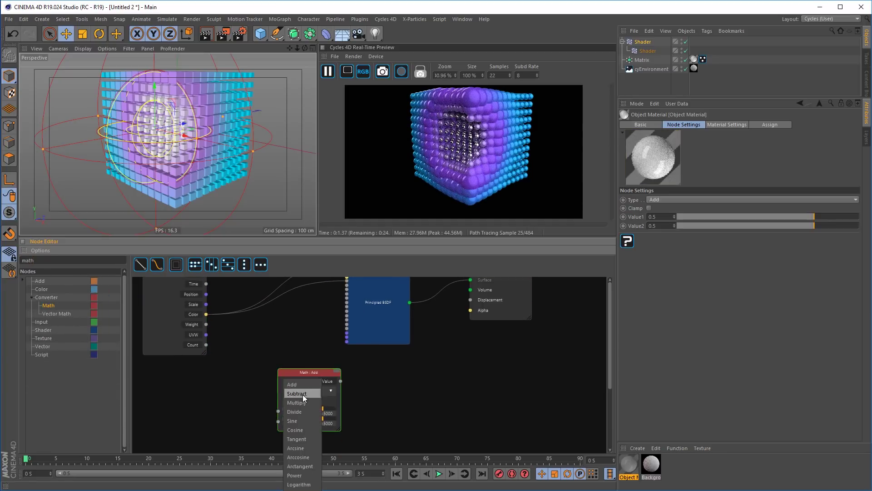
click(303, 403)
- Connect the Matrix Info Scale output to the Multiply node's Value1 and set Value2 to 1
drag(206, 304, 278, 411)
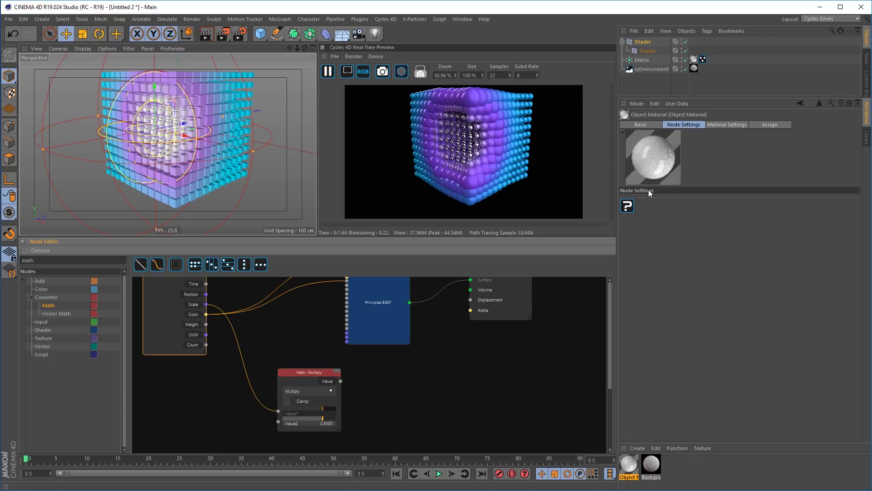
click(309, 374)
double_click(658, 216)
text(1)
key(Return)
- Move the Output node farther from the Principled BSDF and the Multiply node lower to make room for more nodes
drag(337, 375, 401, 363)
middle_drag(450, 359, 356, 391)
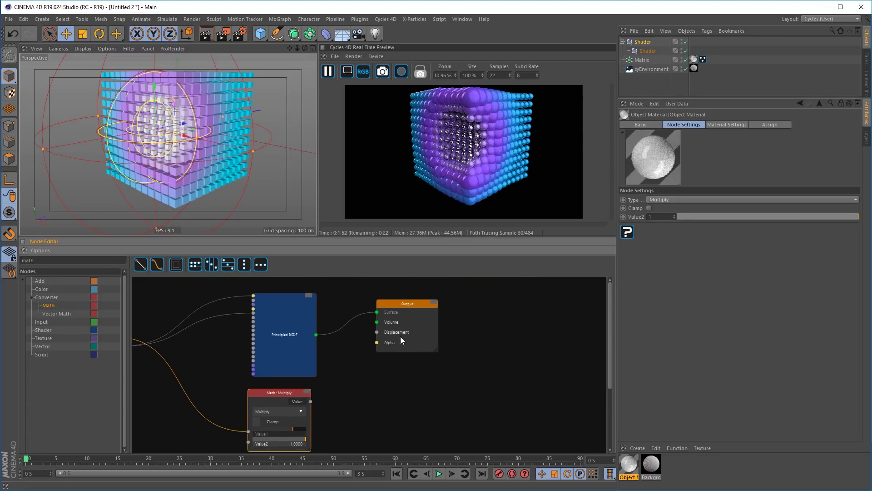
drag(396, 308, 500, 328)
middle_drag(330, 402, 369, 382)
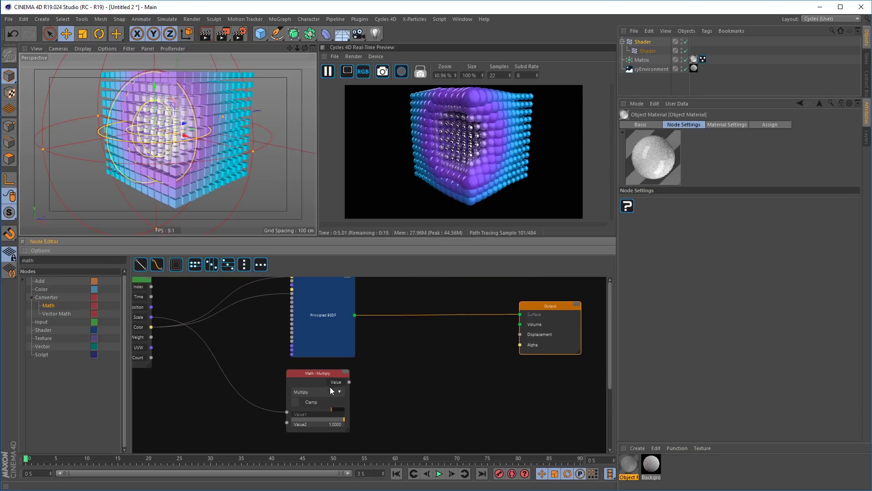
drag(317, 383, 319, 426)
- Add a Color Ramp node beside the Multiply node and connect the Multiply Value output to the ramp's Fac
double_click(36, 260)
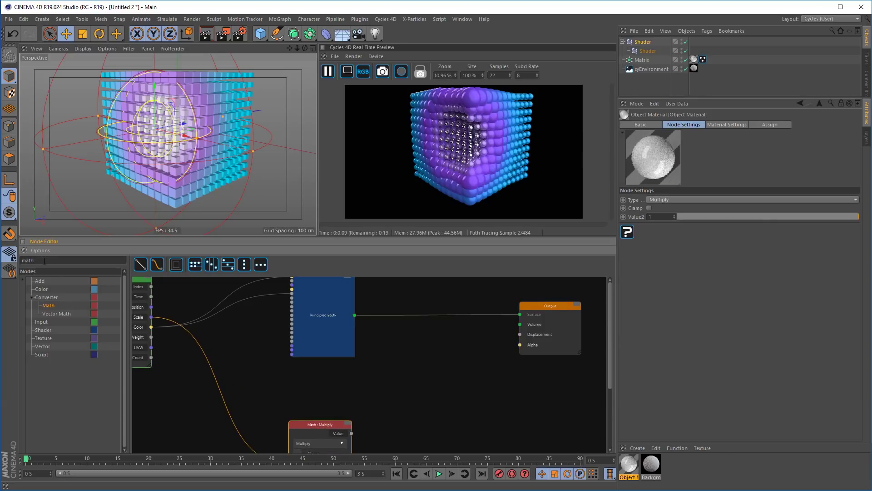
text(ram)
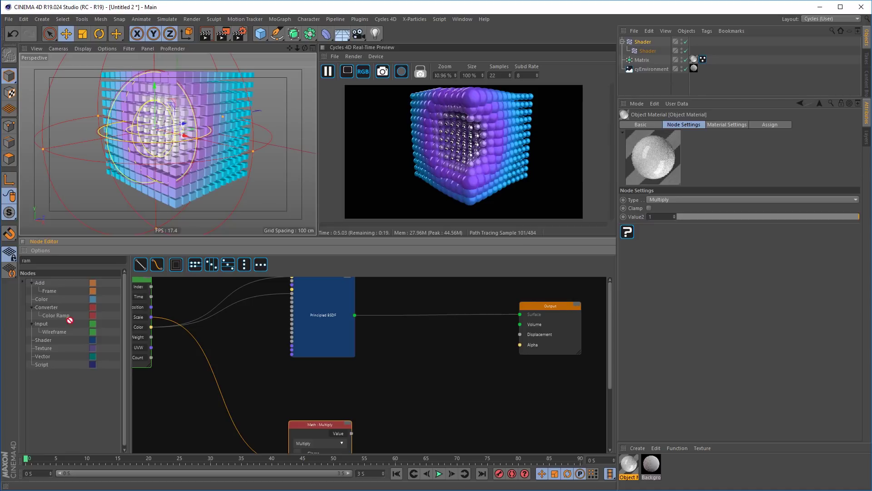
drag(70, 320, 386, 424)
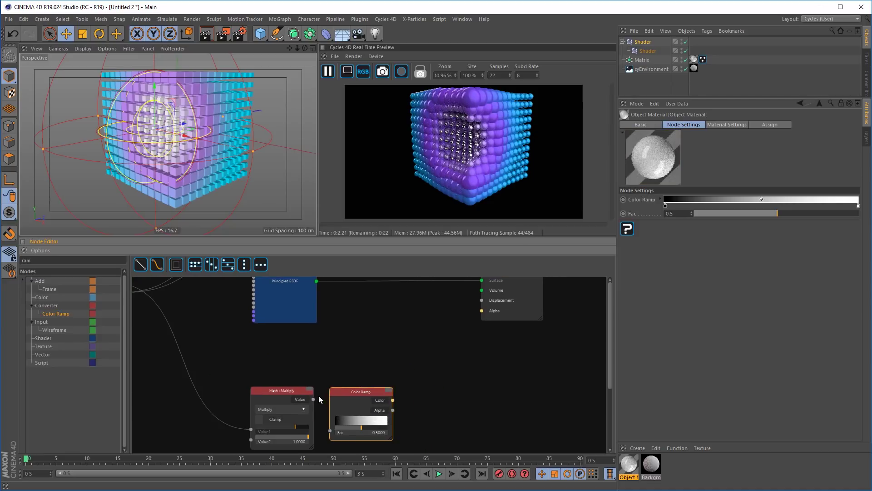
drag(313, 399, 328, 429)
drag(346, 397, 342, 358)
middle_drag(417, 380, 323, 398)
click(414, 291)
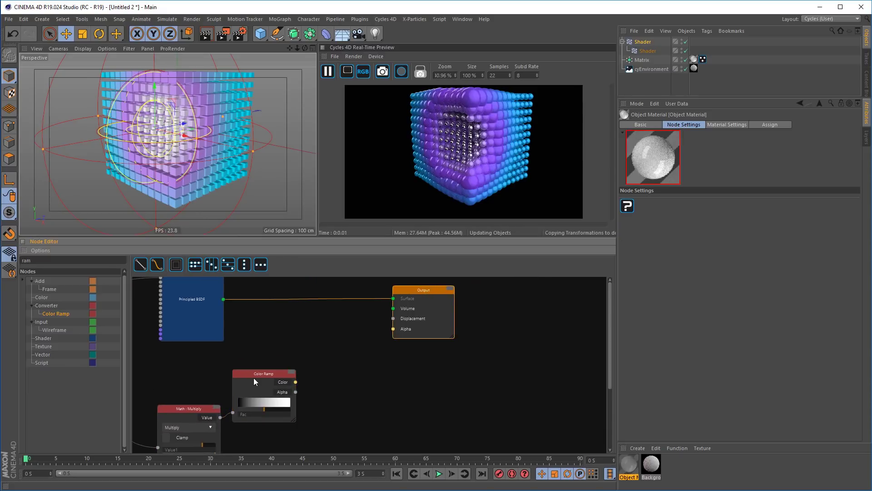
- Invert the Color Ramp's knots and slide them close together near the ramp's far end for a sharp white-to-black cutoff
click(260, 377)
right_click(707, 201)
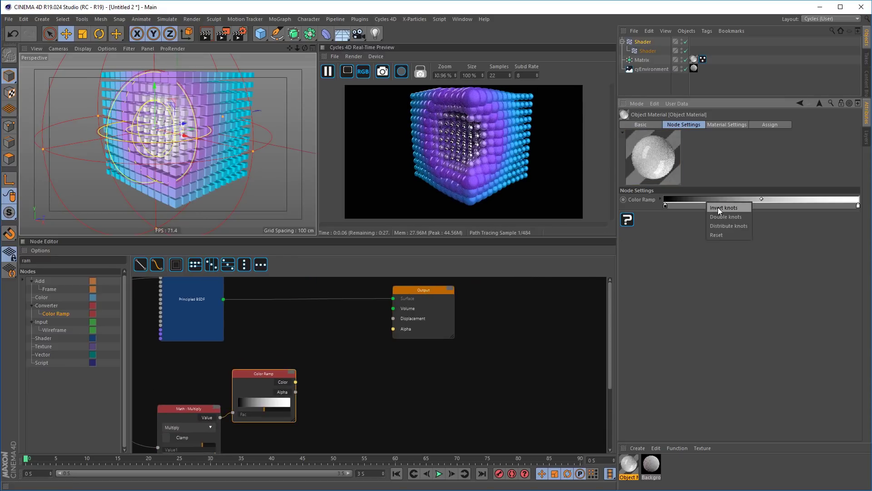
click(718, 208)
drag(665, 206, 840, 206)
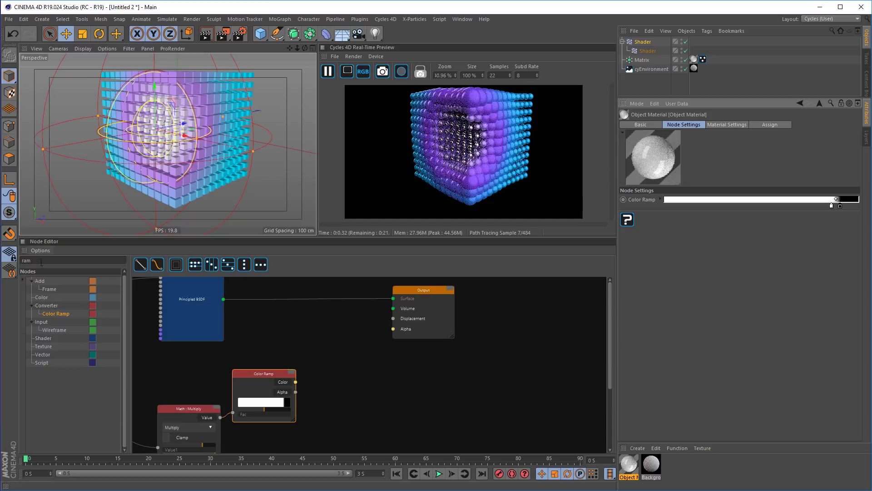
- Add an Emission node above the Color Ramp and move the Output node farther away to make room for another node
text(em)
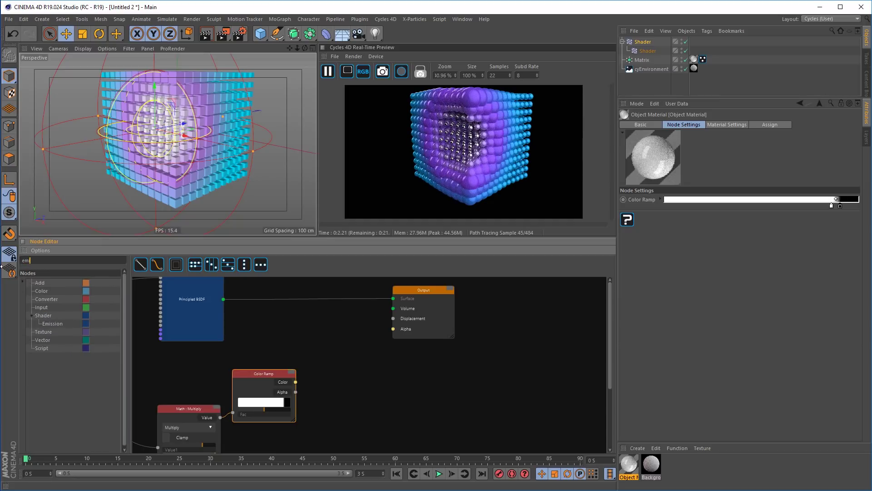
drag(52, 323, 277, 323)
drag(408, 293, 458, 291)
- Insert a Mix Shader between the Principled BSDF and Output, with Emission feeding Shader2 and the Color Ramp's Color feeding Fac
double_click(28, 260)
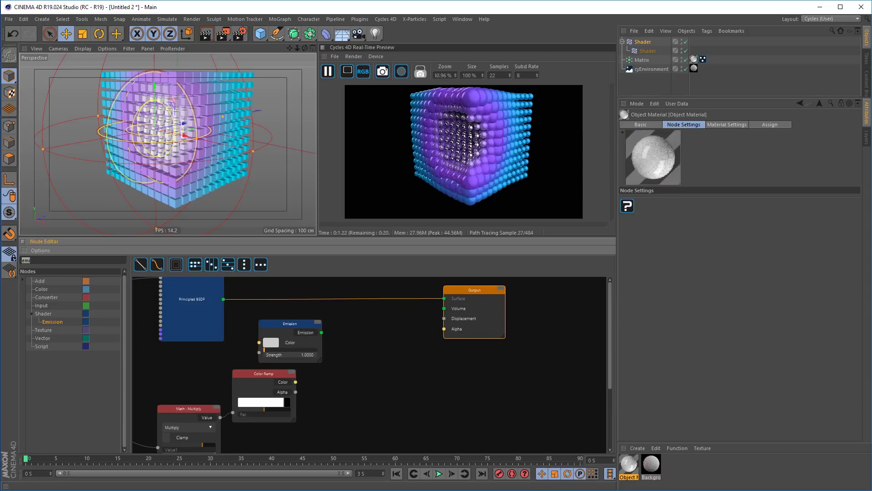
text(mix)
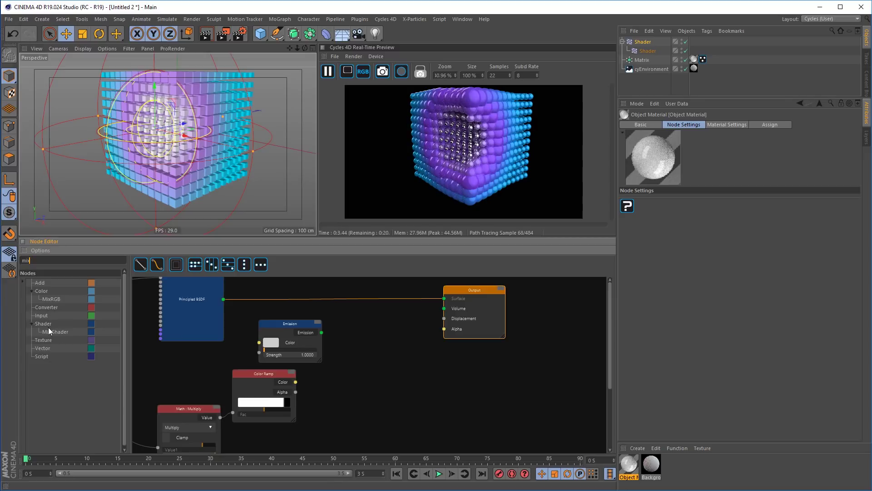
drag(50, 332, 374, 277)
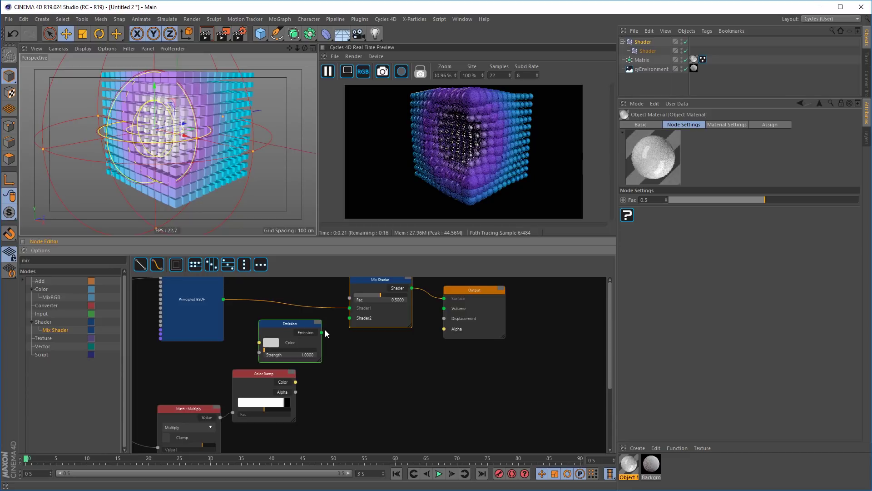
drag(322, 332, 349, 318)
drag(296, 382, 350, 298)
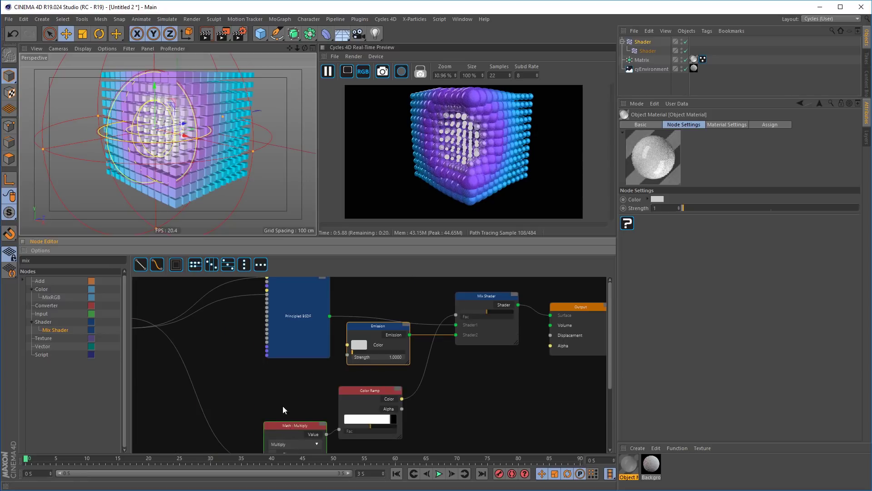
- Move the Multiply and Color Ramp nodes up closer beneath the Principled BSDF and Emission nodes to tidy the graph
drag(282, 425, 290, 372)
drag(363, 388, 360, 370)
middle_drag(452, 375, 423, 386)
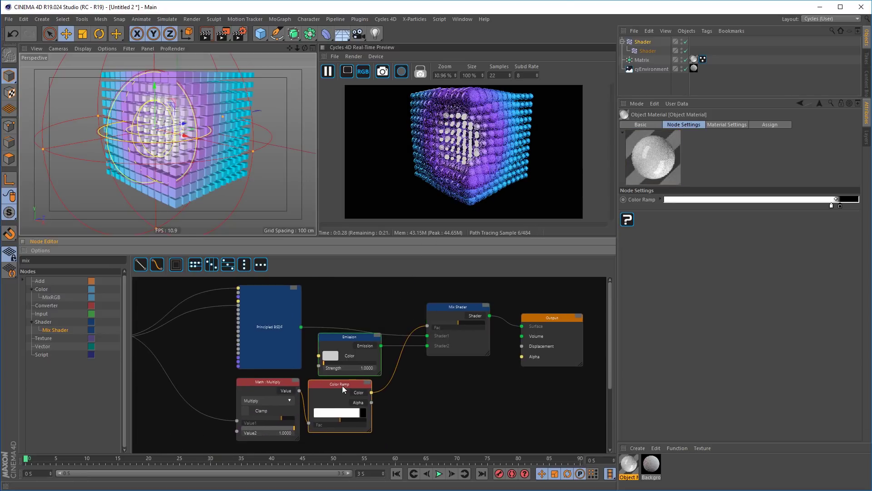
- Set the Emission node's Strength to 7.25
click(363, 369)
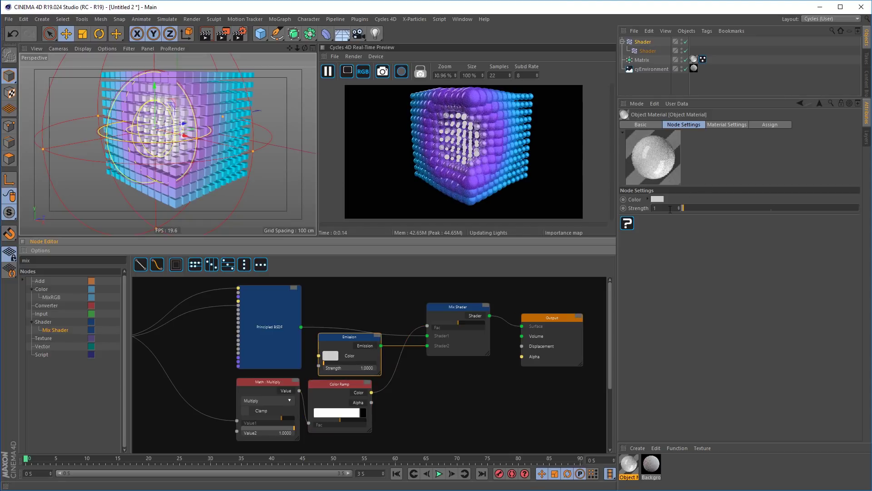
drag(684, 208, 694, 207)
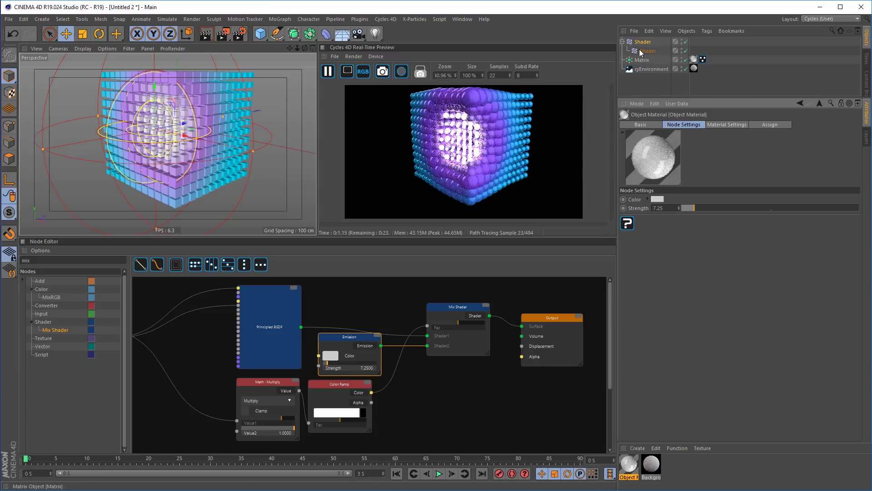
- Examine the matrix cube from another angle and the Scale output of the Matrix Info node
drag(198, 180, 219, 192)
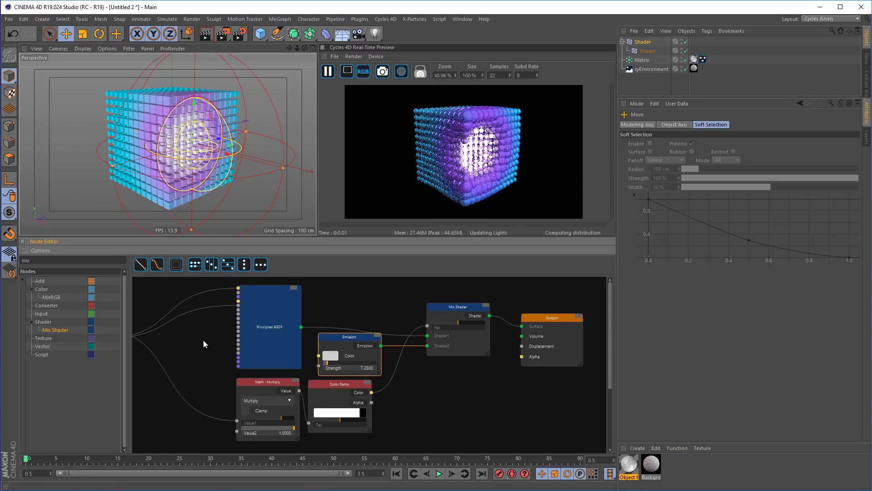
middle_drag(203, 340, 349, 366)
click(238, 340)
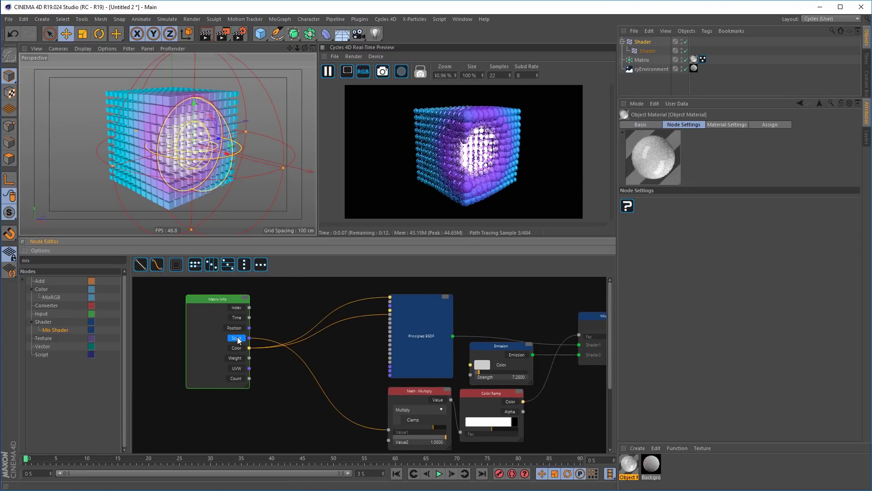